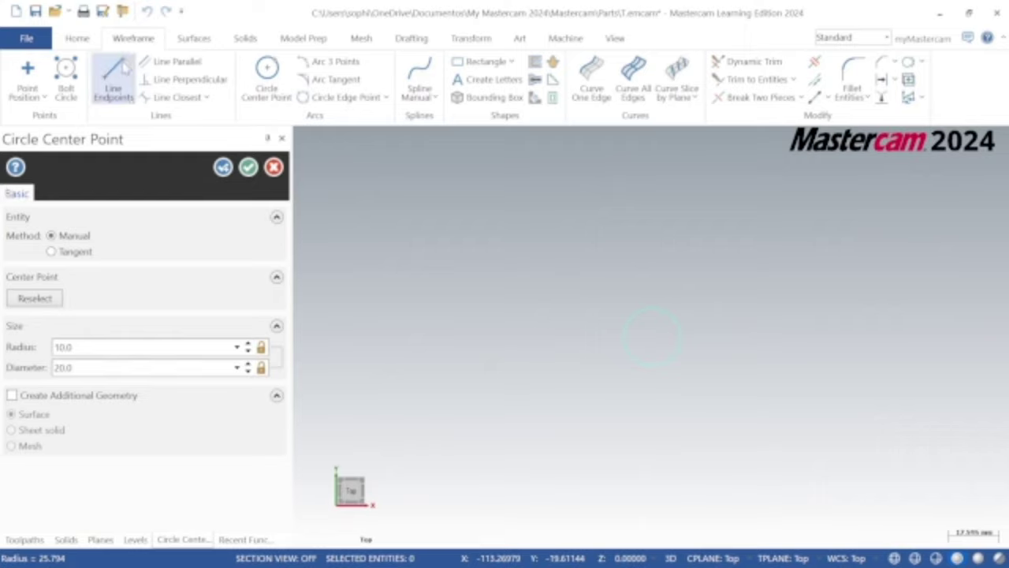
# Draw a horizontal line from the circle's centre past its right edge and trim it at the circle
pyautogui.click(220, 167)
pyautogui.click(113, 79)
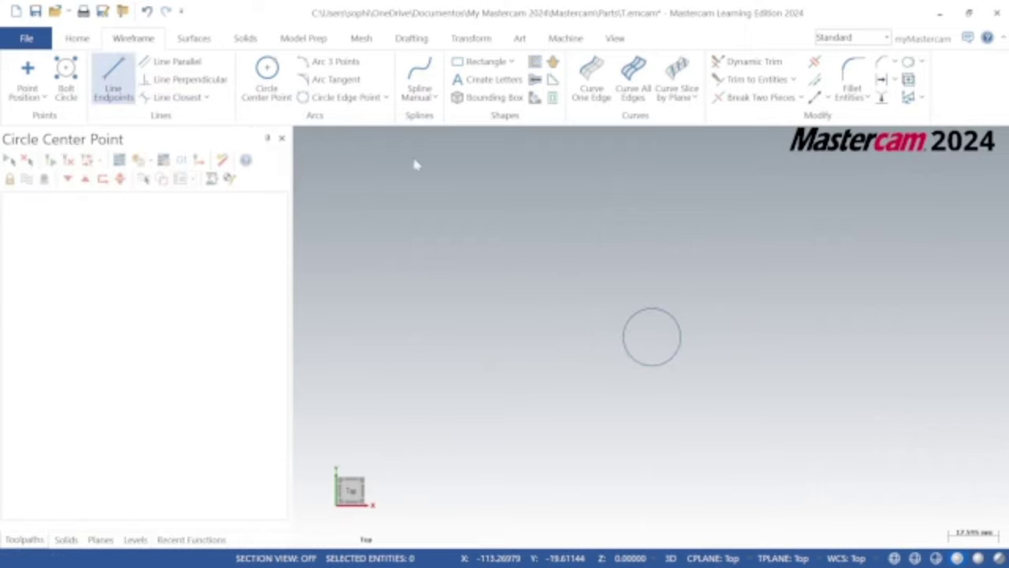
pyautogui.click(547, 378)
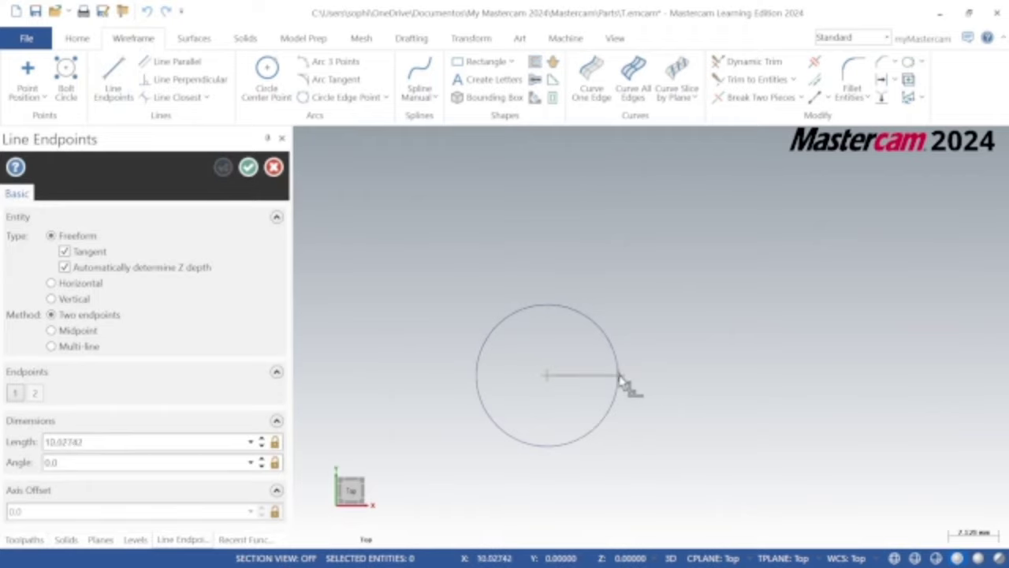
pyautogui.click(649, 392)
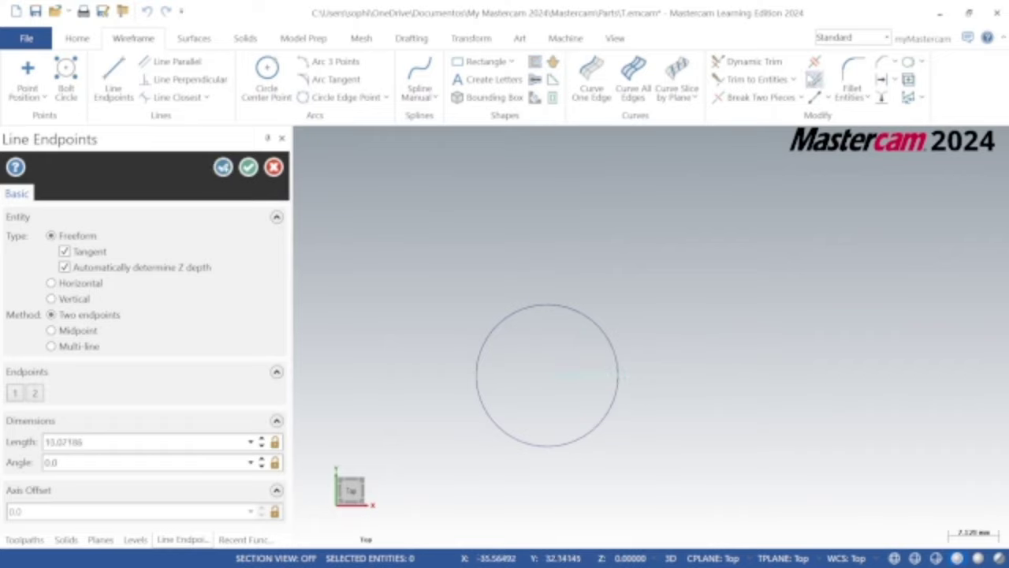
pyautogui.click(748, 61)
pyautogui.click(631, 375)
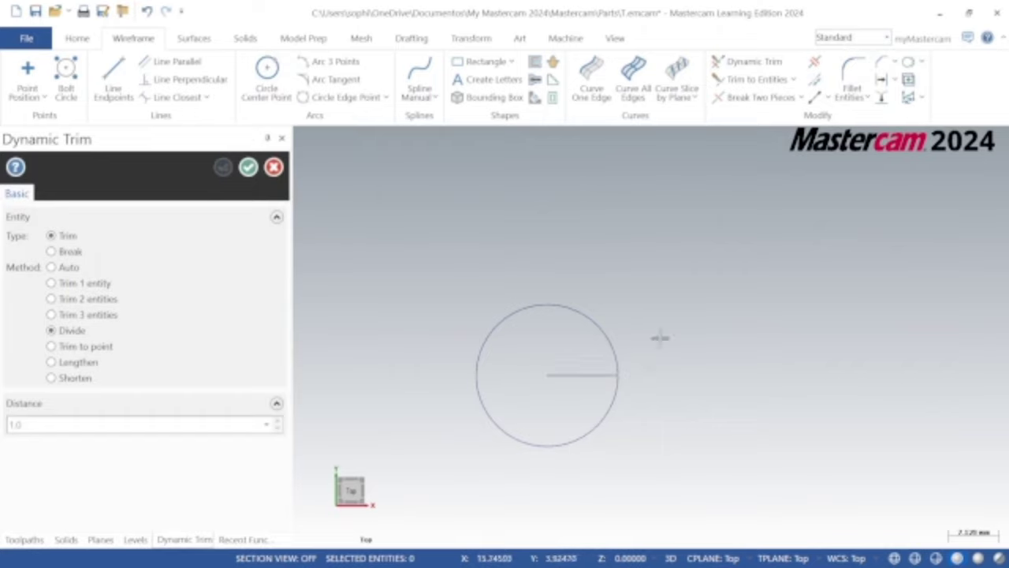
# Draw a line from the circle's right quadrant outward with length 4 mm and angle 0
pyautogui.click(113, 75)
pyautogui.click(621, 376)
pyautogui.click(176, 445)
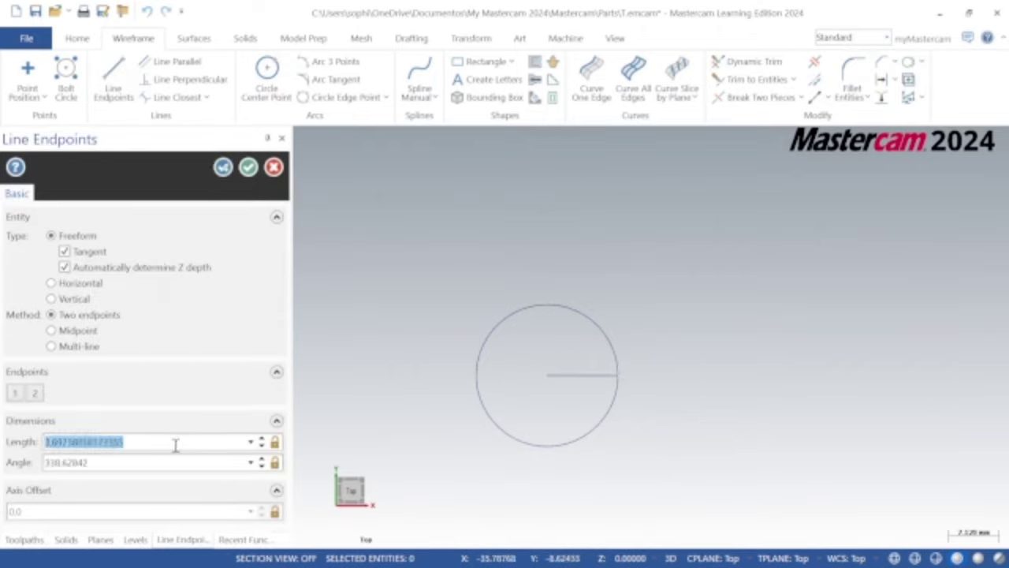
pyautogui.write('3')
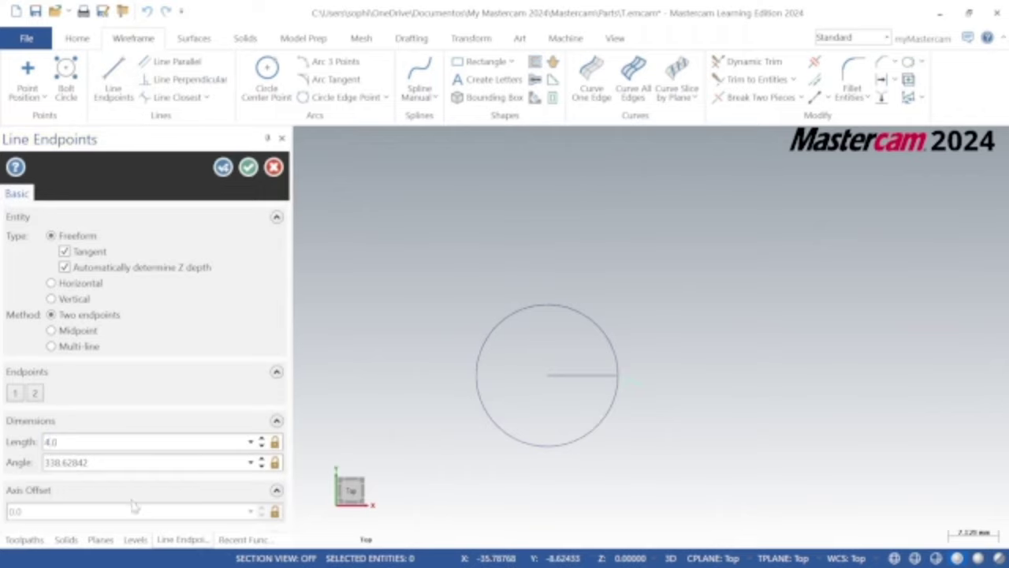
pyautogui.click(113, 465)
pyautogui.write('0')
# Draw a vertical line 2 mm long upward from the outer end of the 4 mm line
pyautogui.click(648, 376)
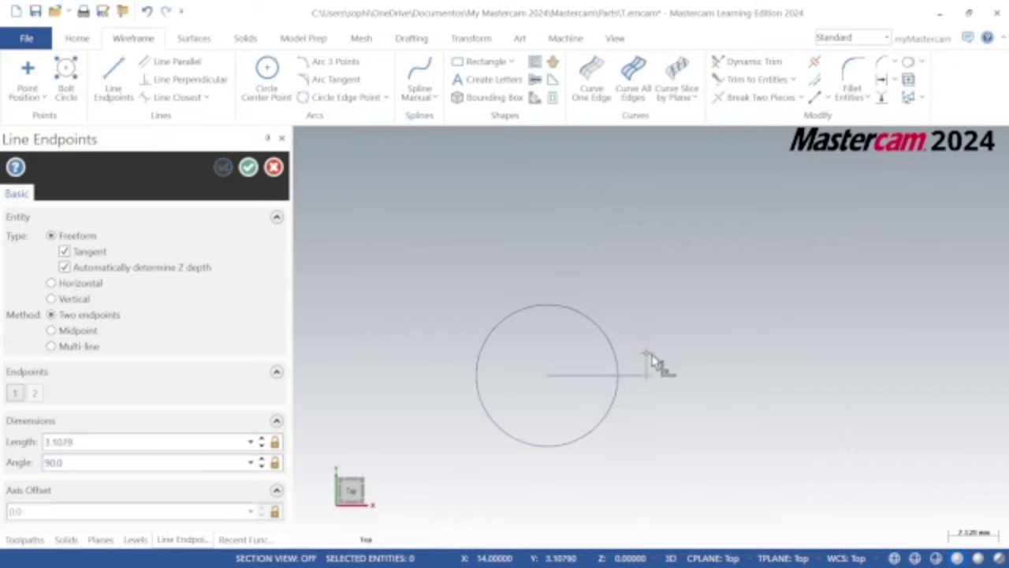
pyautogui.click(651, 358)
pyautogui.click(161, 442)
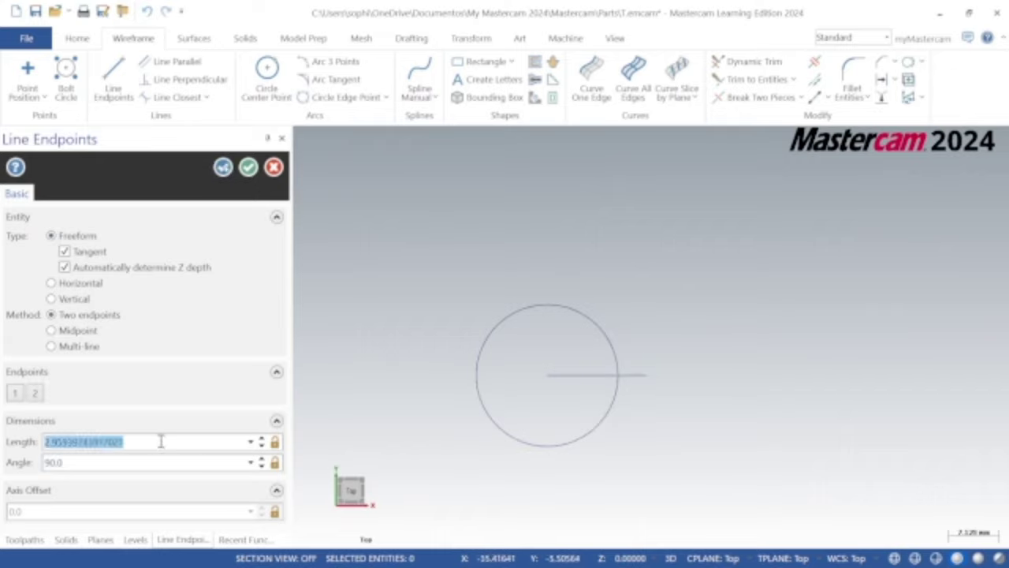
pyautogui.write('2')
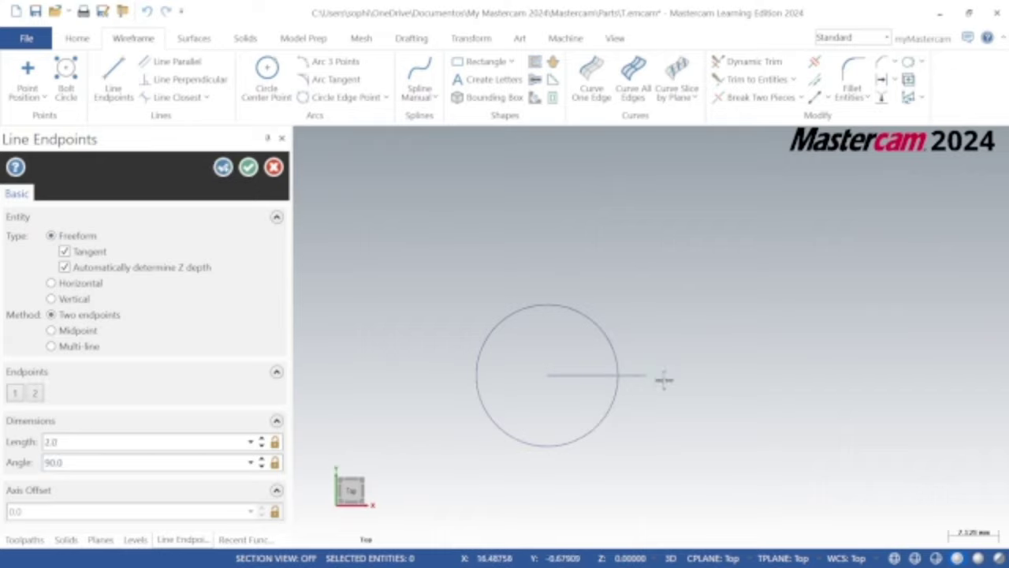
# Draw a 2 mm vertical line downward from the same end, and add horizontal lines from both vertical ends back into the circle
pyautogui.click(647, 376)
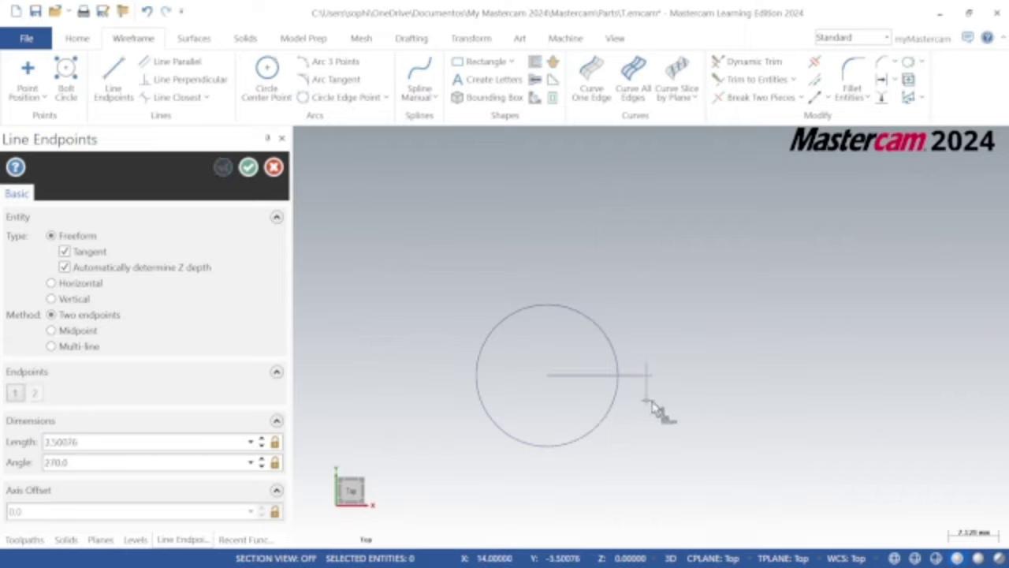
pyautogui.click(652, 408)
pyautogui.click(104, 444)
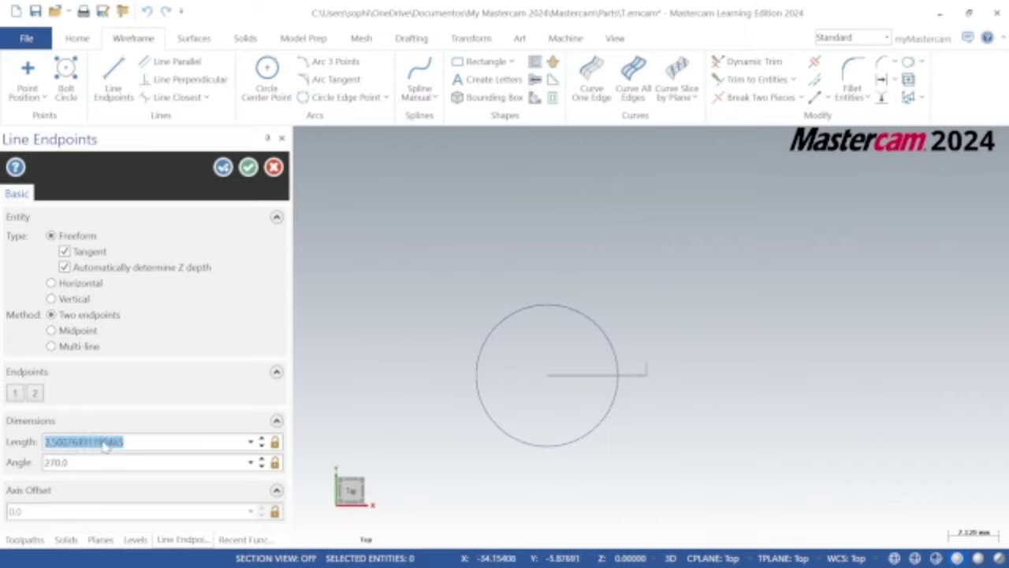
pyautogui.write('2')
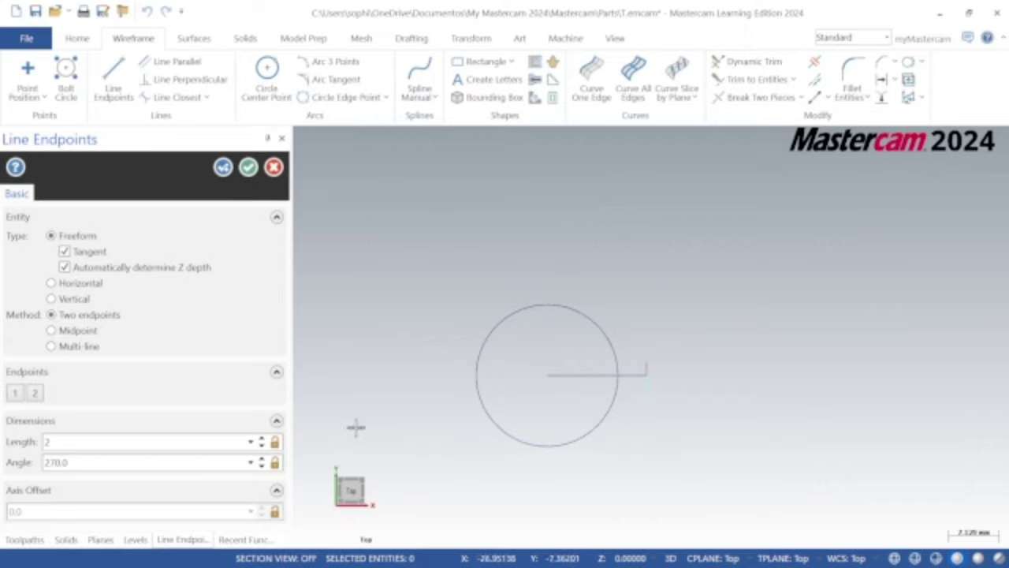
pyautogui.press('Return')
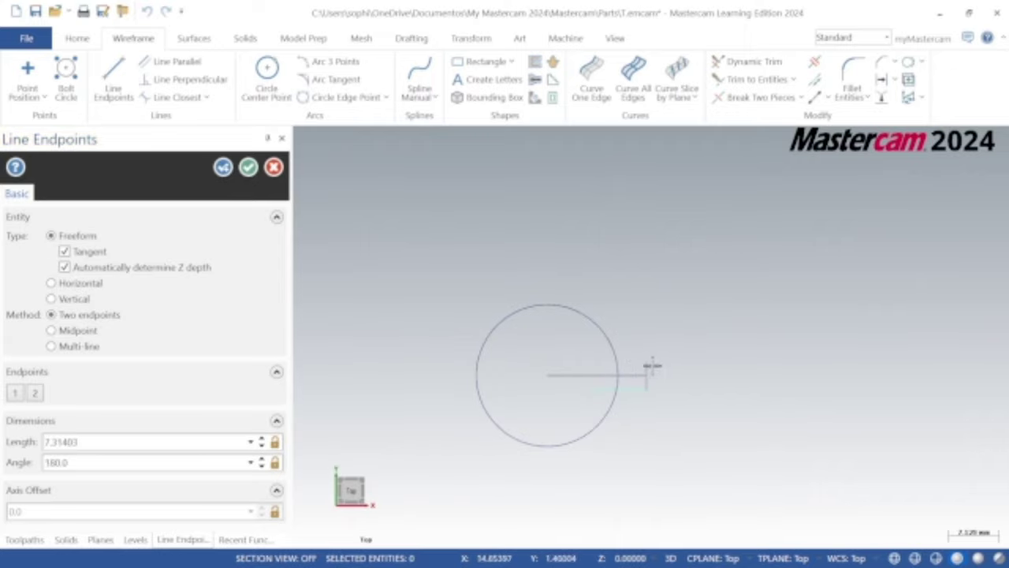
pyautogui.click(648, 372)
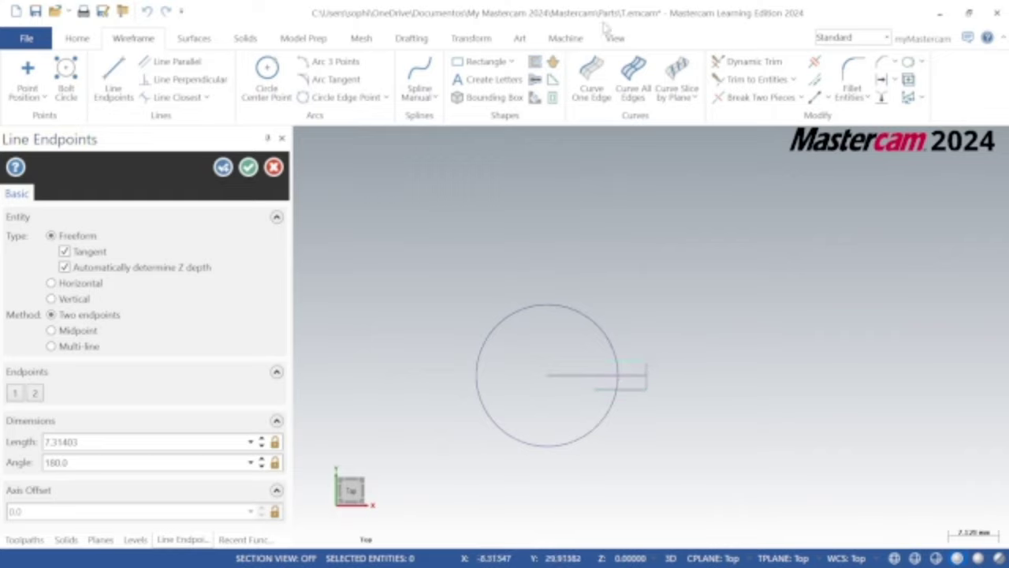
# Trim the tab's horizontal lines at the circle and remove the centre line and the arc inside the tab with Dynamic Trim
pyautogui.click(749, 62)
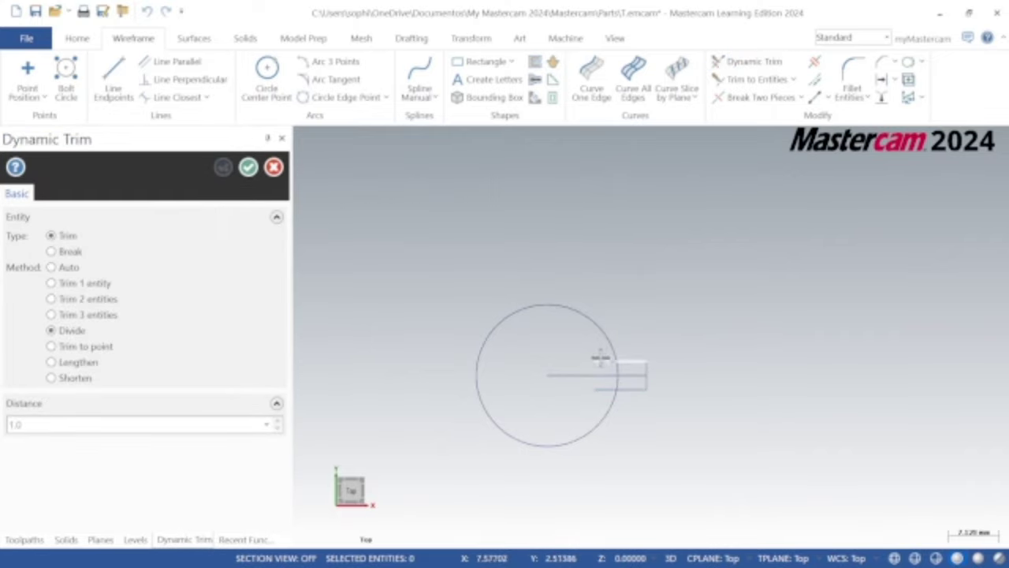
pyautogui.click(602, 390)
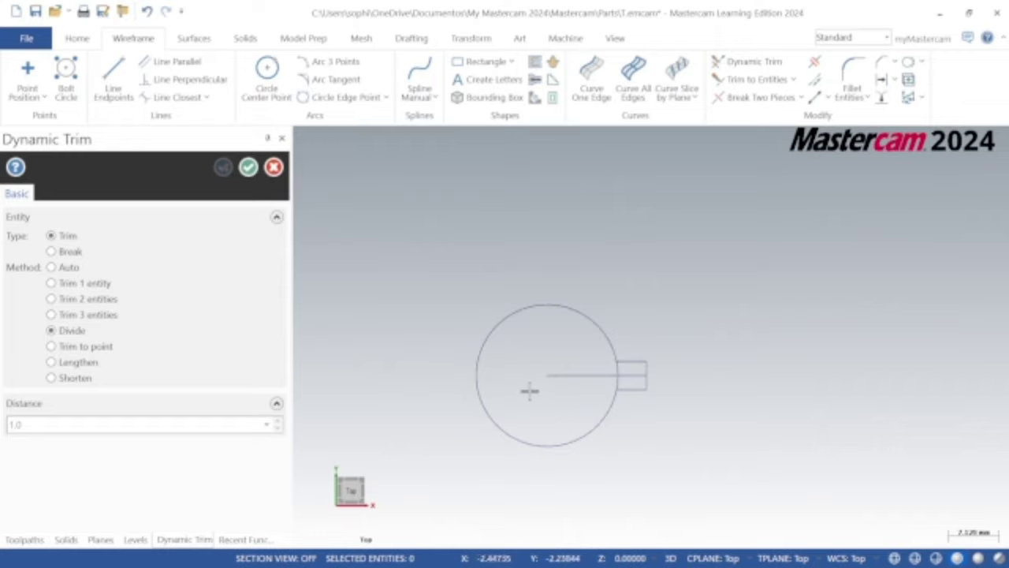
pyautogui.click(635, 375)
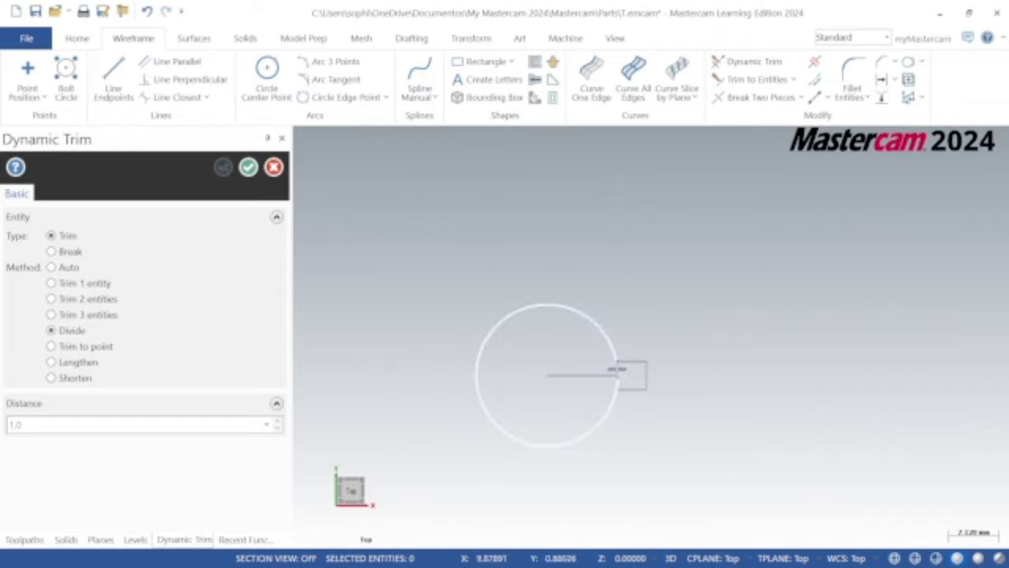
pyautogui.click(612, 374)
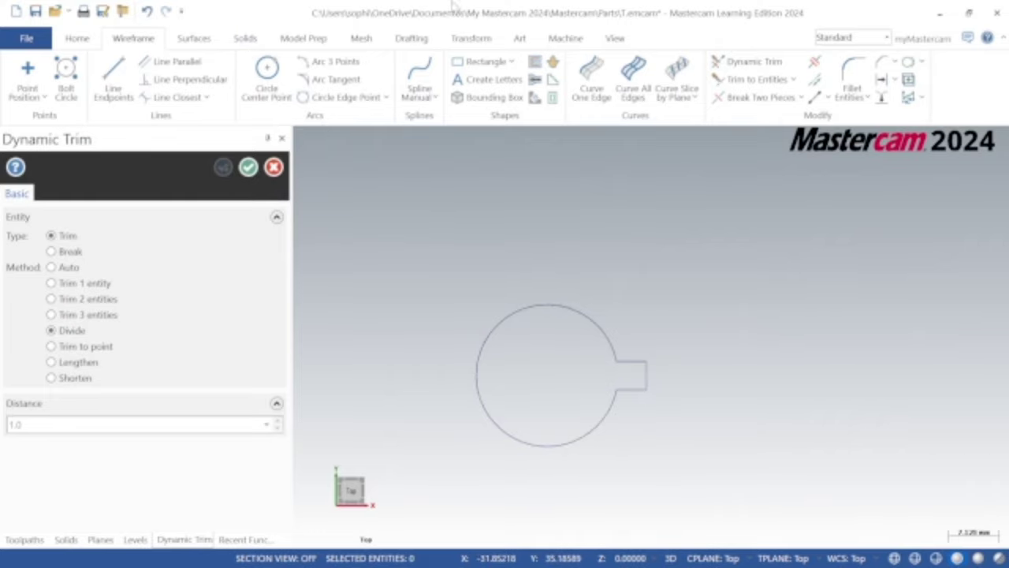
pyautogui.click(249, 167)
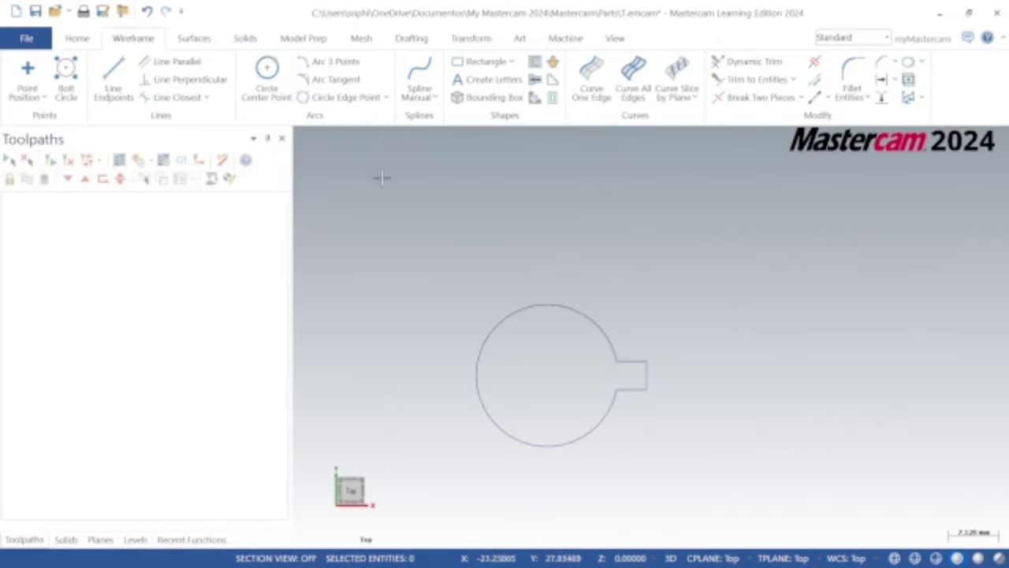
# Rotate-copy the rectangular tab's lines around the circle's centre with 5 instances over a 360-degree total sweep
pyautogui.click(634, 362)
pyautogui.click(639, 388)
pyautogui.click(647, 377)
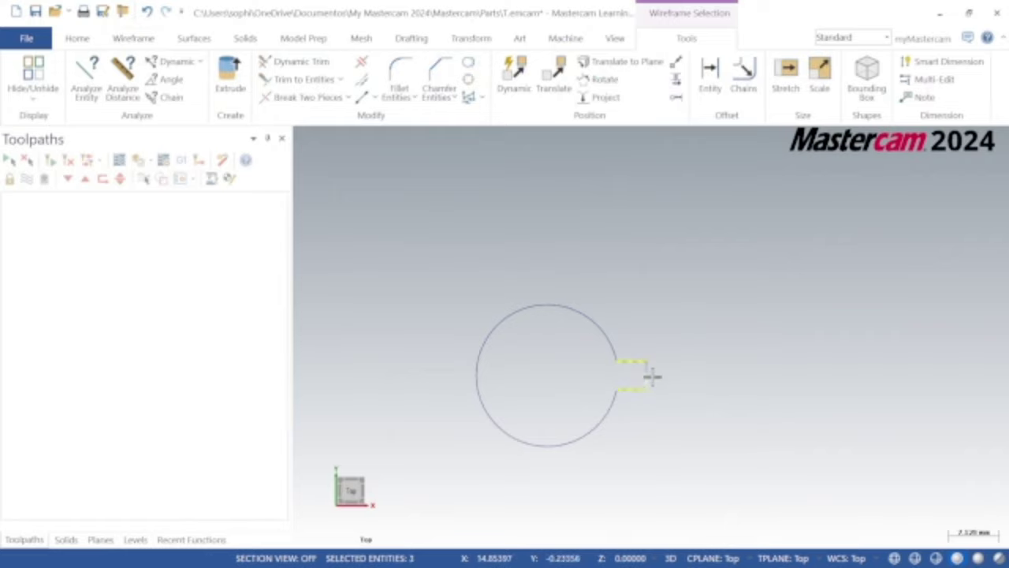
pyautogui.click(649, 376)
pyautogui.click(469, 38)
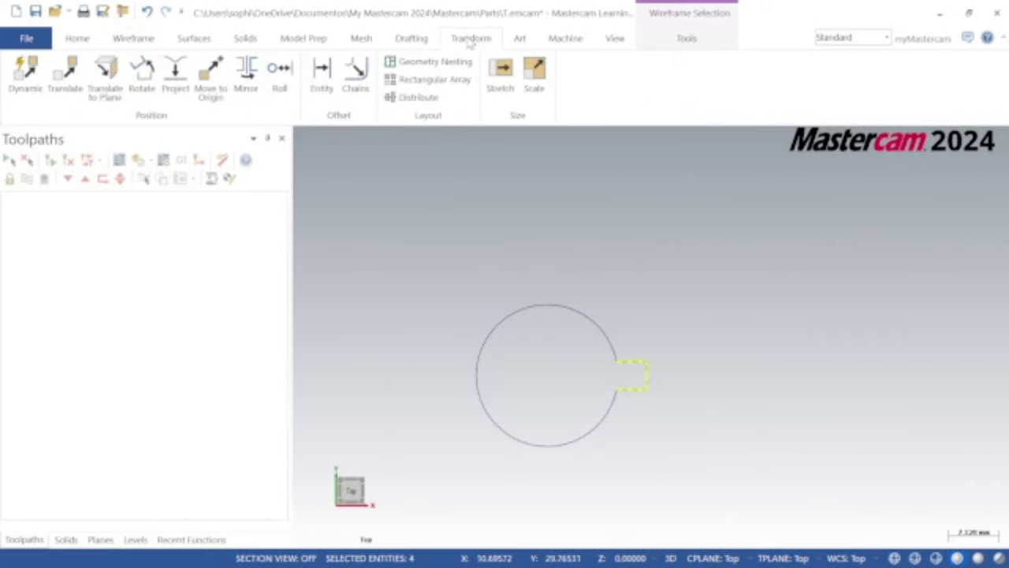
pyautogui.click(142, 75)
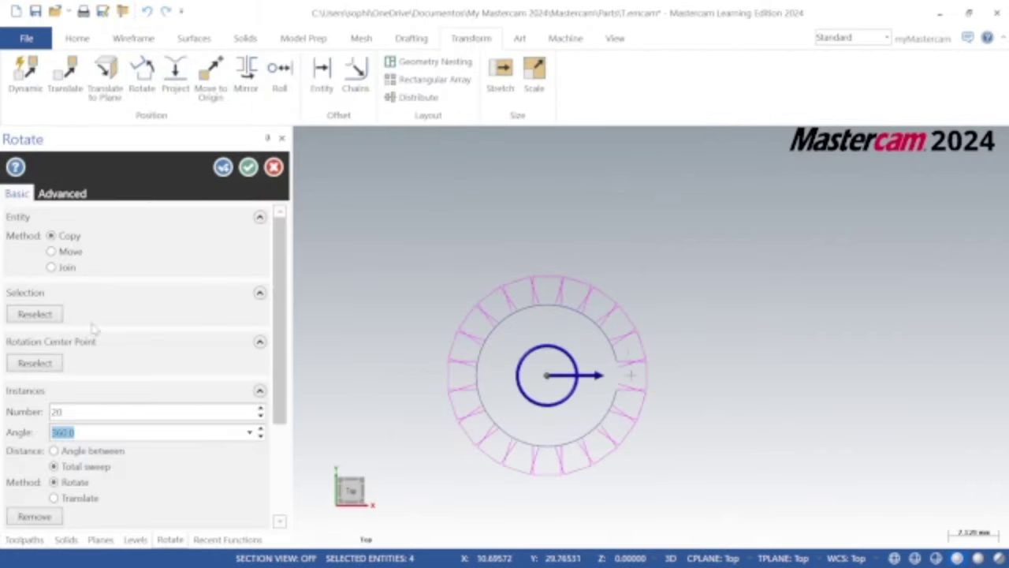
pyautogui.click(103, 414)
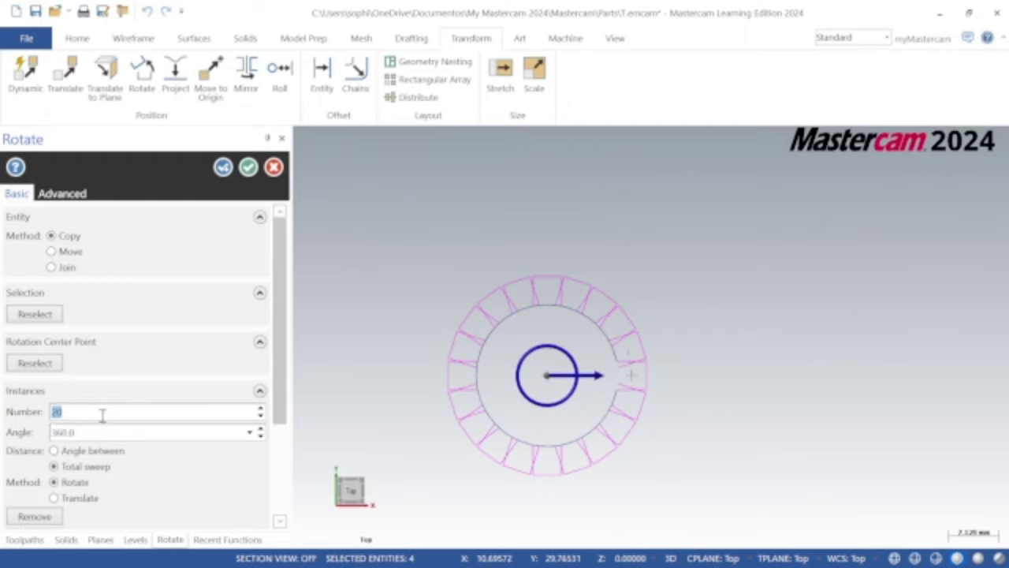
pyautogui.write('5')
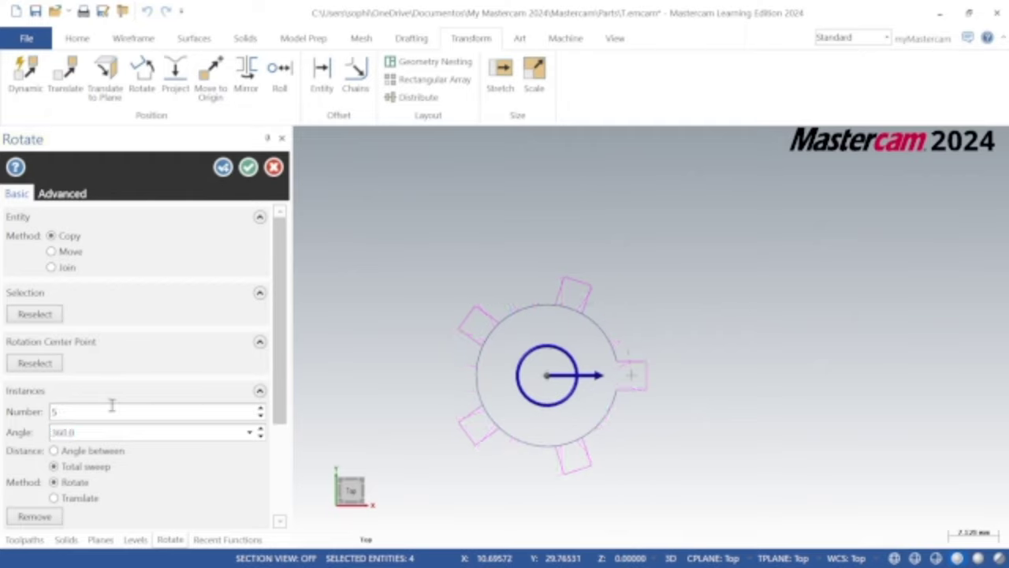
pyautogui.click(248, 167)
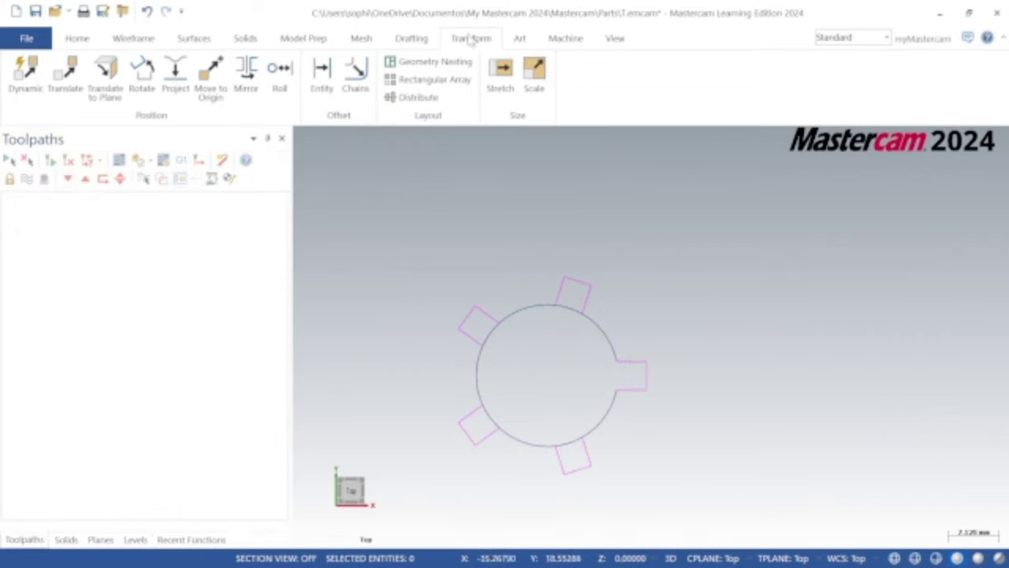
# Trim away the circle's arcs at the bases of the copied tabs, undoing the unwanted trim of a tab side
pyautogui.click(132, 37)
pyautogui.click(745, 62)
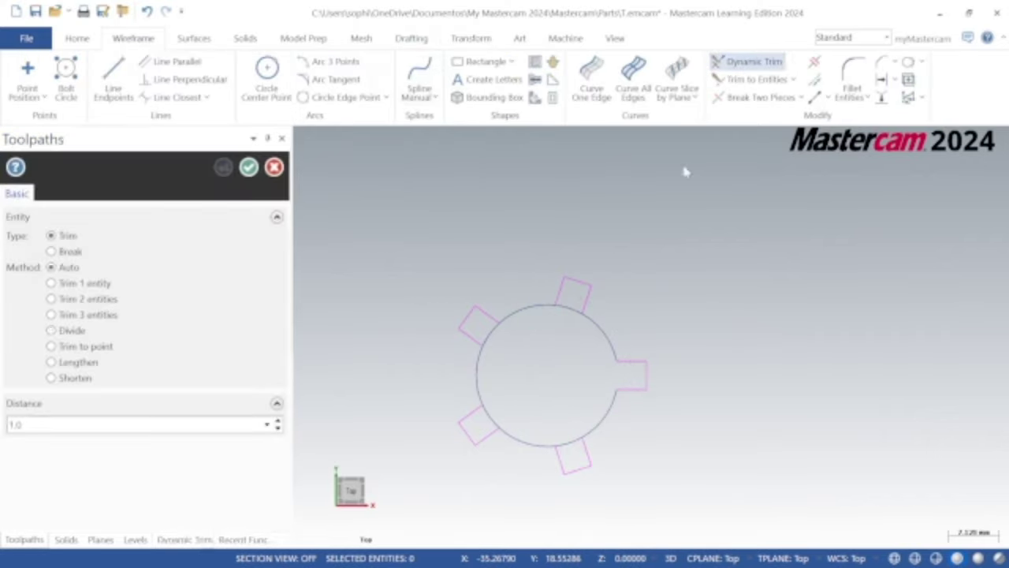
pyautogui.click(577, 307)
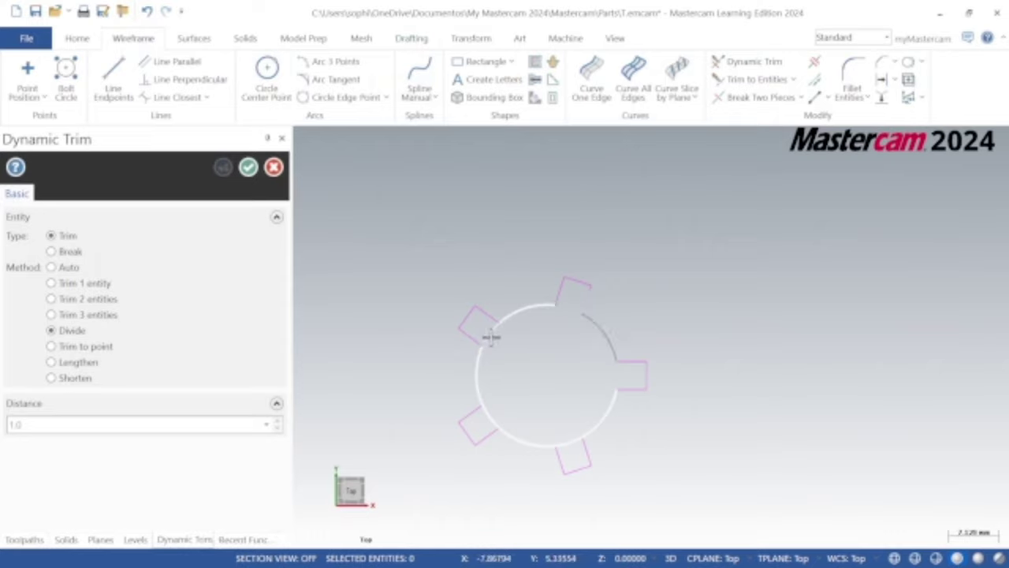
pyautogui.click(148, 13)
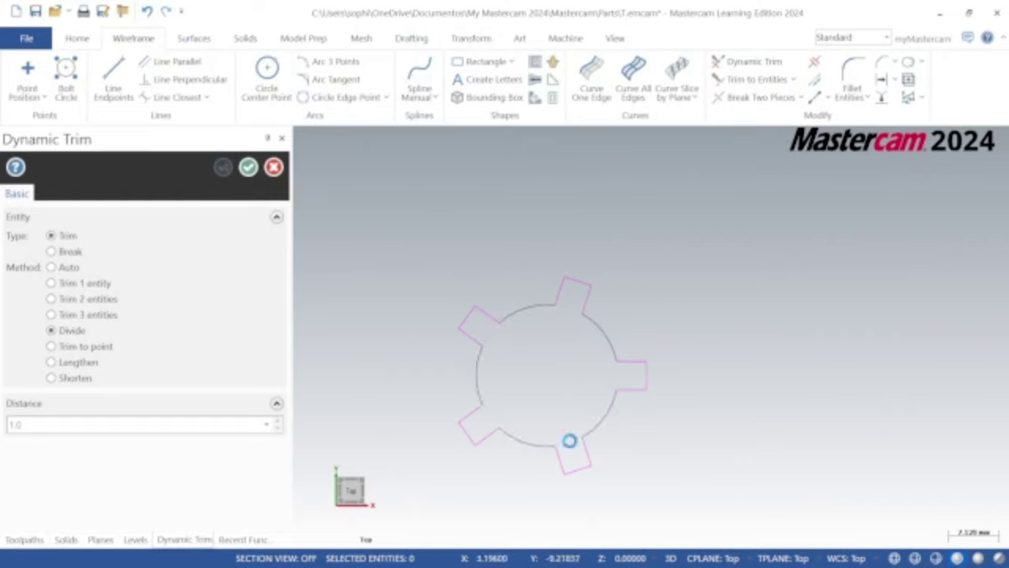
pyautogui.click(249, 167)
# Draw a horizontal line from the circle's centre through the right tab with length 47 mm and angle 0
pyautogui.click(617, 39)
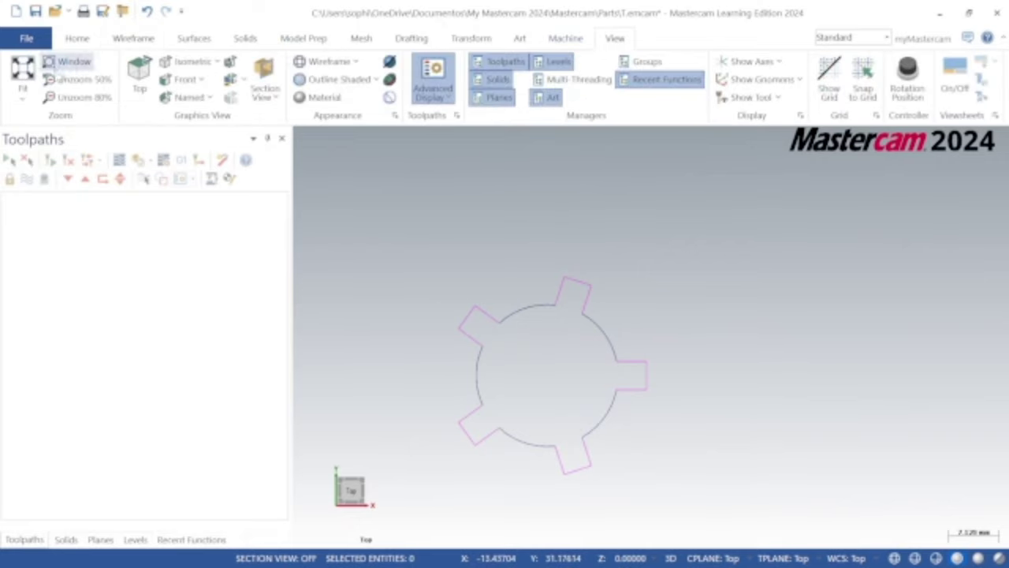
pyautogui.scroll(2, 515, 223)
pyautogui.scroll(-3, 636, 313)
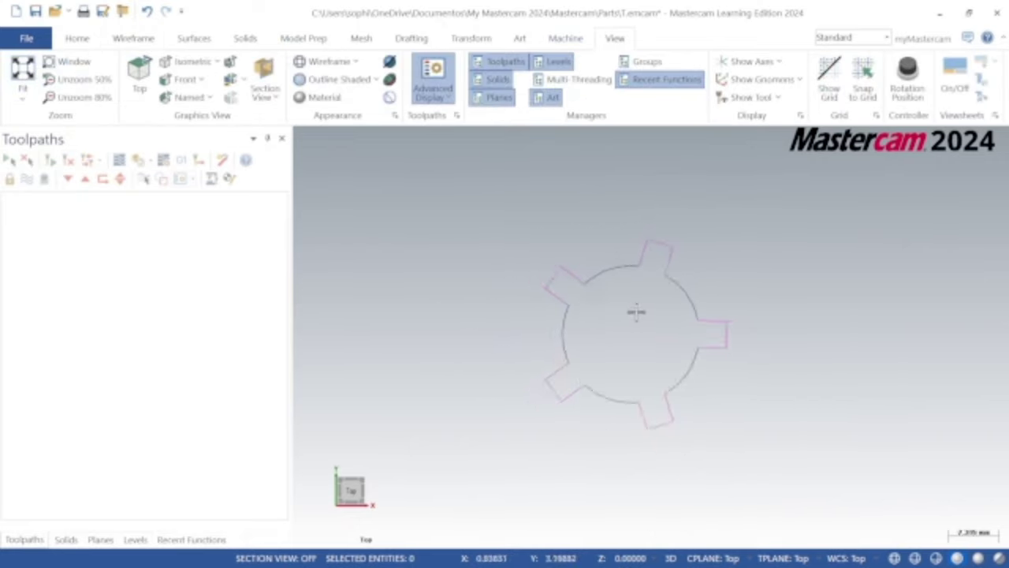
pyautogui.scroll(-1, 636, 312)
pyautogui.click(130, 39)
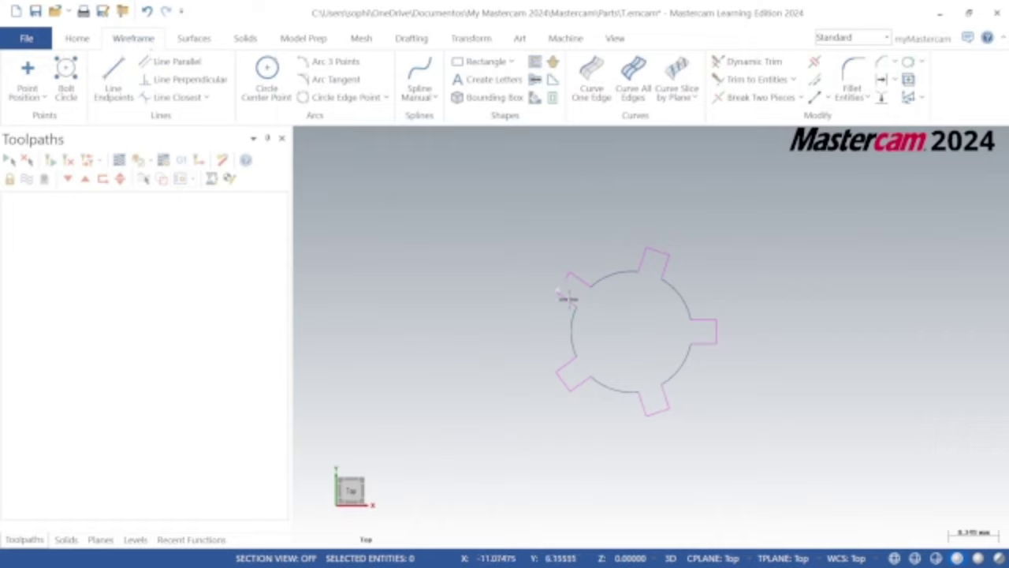
pyautogui.click(113, 77)
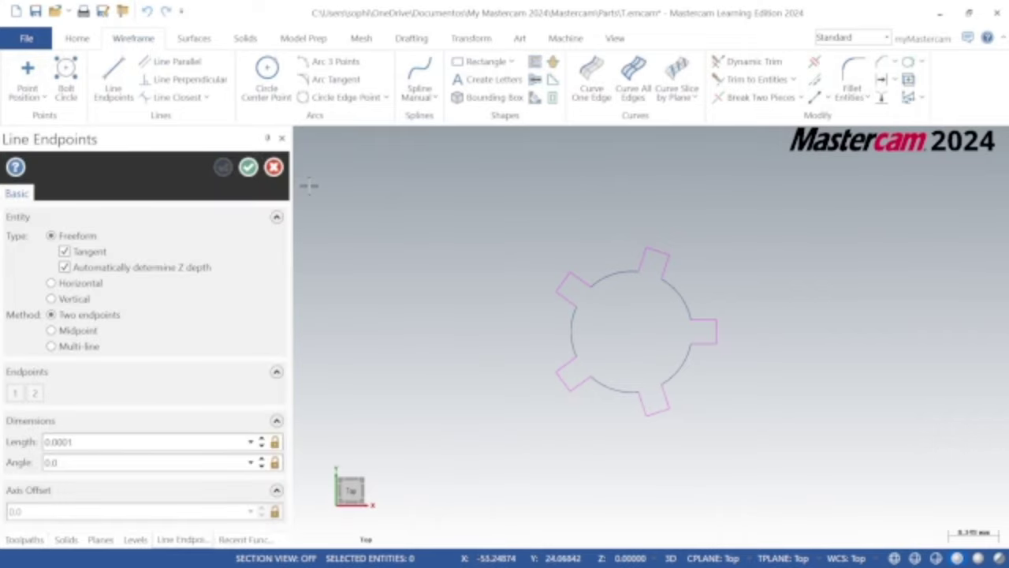
pyautogui.click(632, 338)
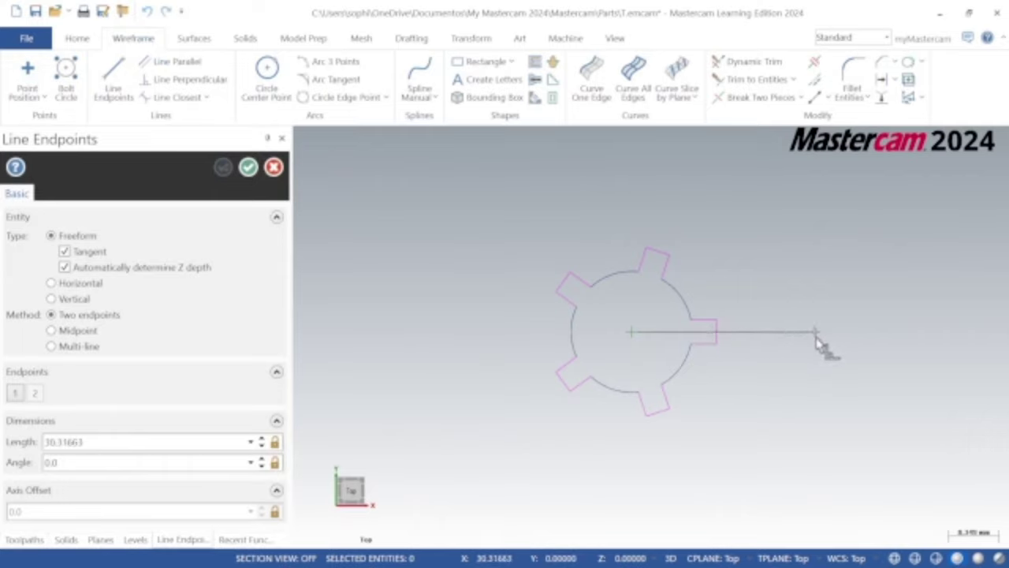
pyautogui.click(816, 333)
pyautogui.click(123, 441)
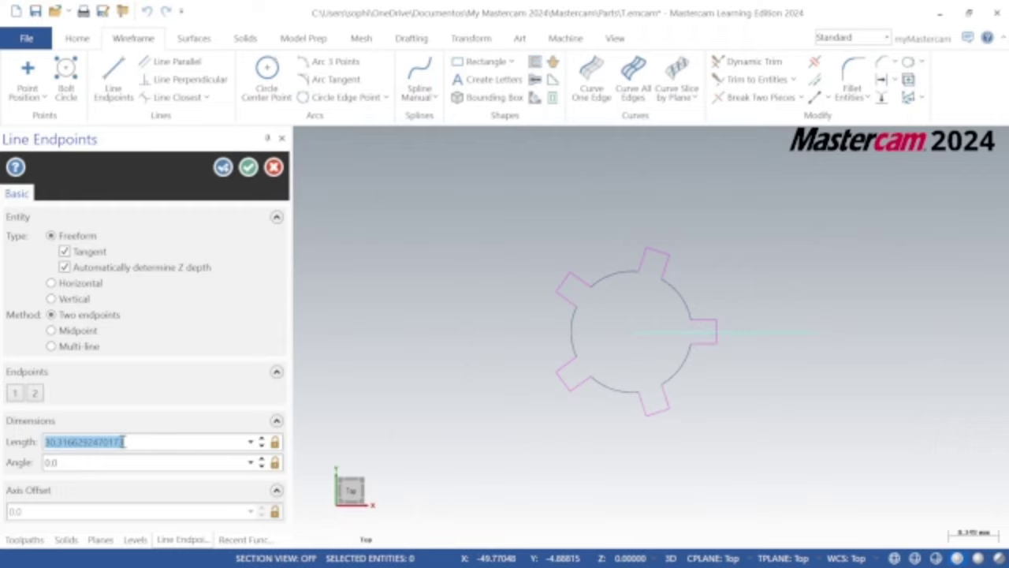
pyautogui.write('47.0')
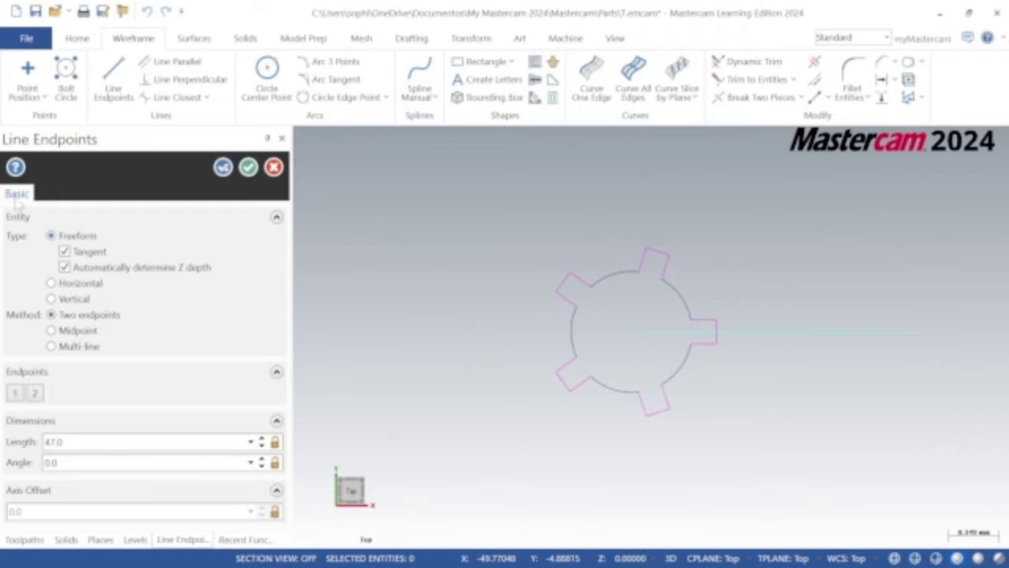
# Draw a circle of 45 mm diameter centred on the far end of the 47 mm horizontal line
pyautogui.click(224, 167)
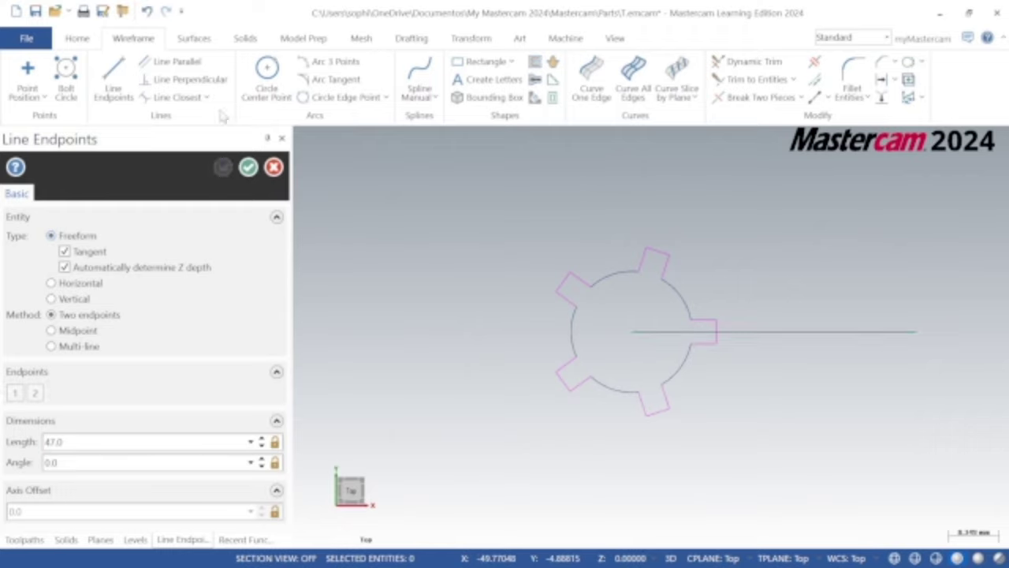
pyautogui.click(266, 72)
pyautogui.click(916, 331)
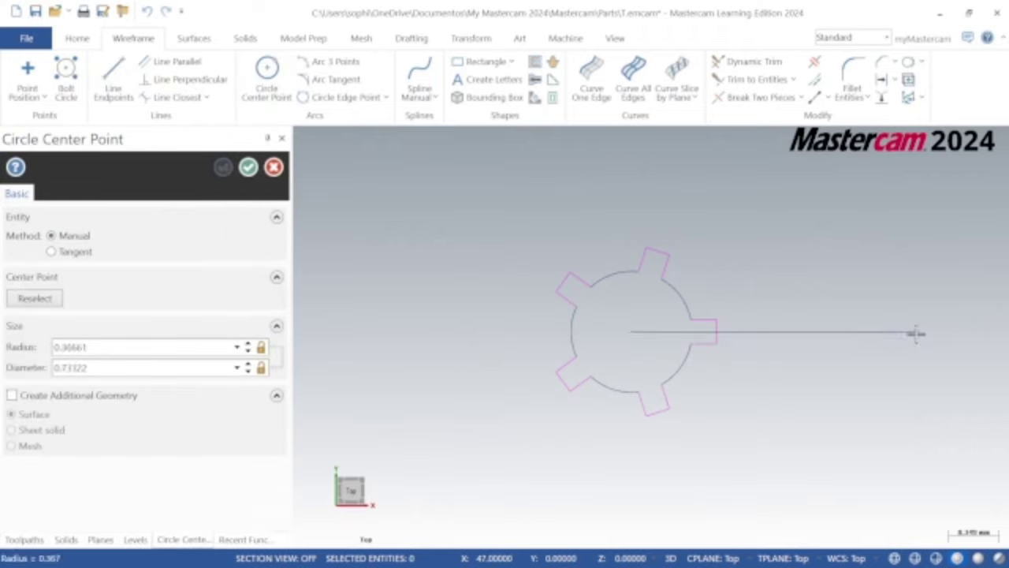
pyautogui.click(877, 402)
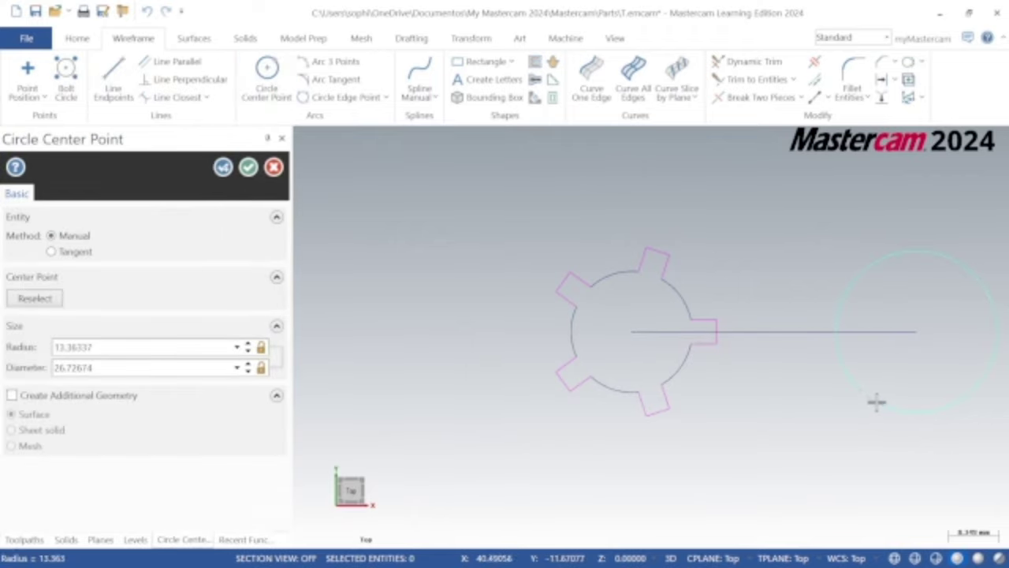
pyautogui.doubleClick(139, 368)
pyautogui.write('45')
pyautogui.press('Return')
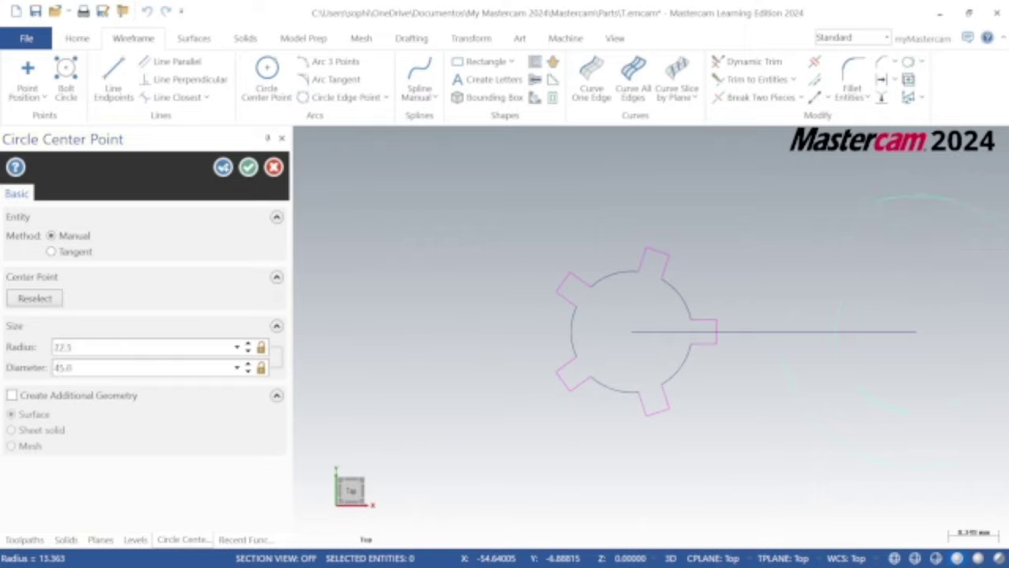
pyautogui.scroll(-3, 469, 347)
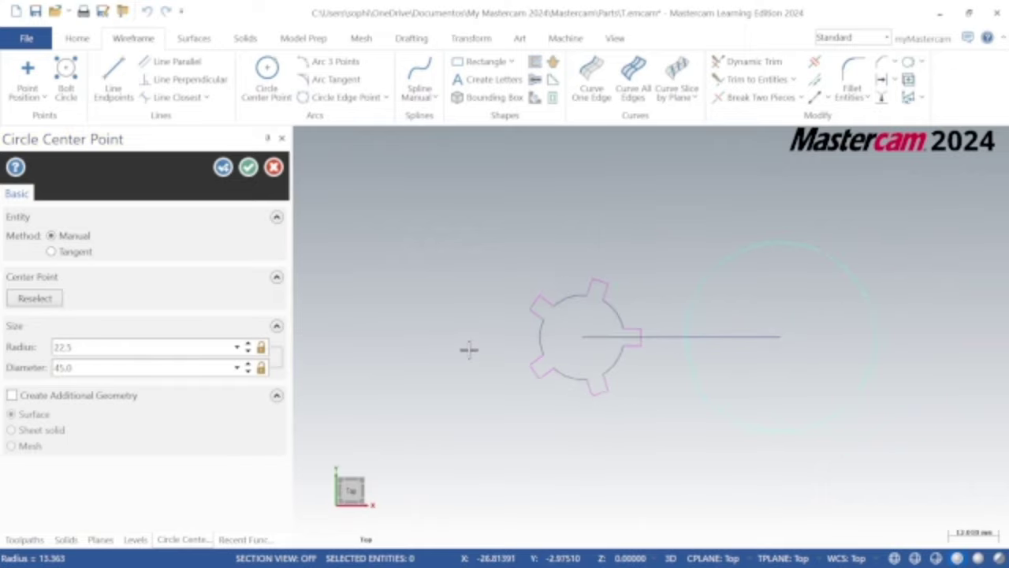
pyautogui.click(248, 167)
# Rotate-copy the 45 mm circle around the tabbed circle's centre with 3 instances over a 360-degree total sweep
pyautogui.click(772, 238)
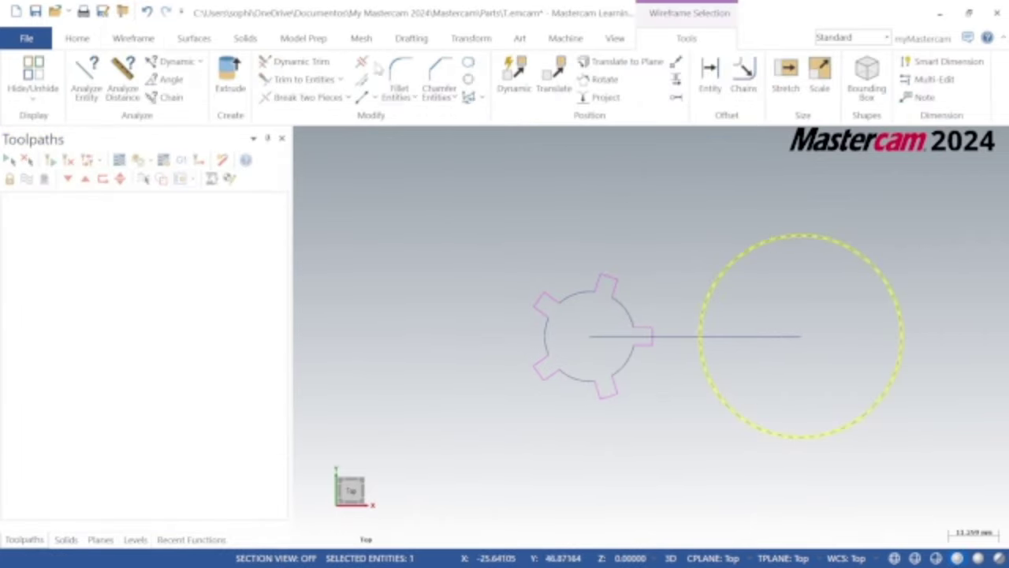
pyautogui.click(472, 39)
pyautogui.click(142, 75)
pyautogui.click(261, 417)
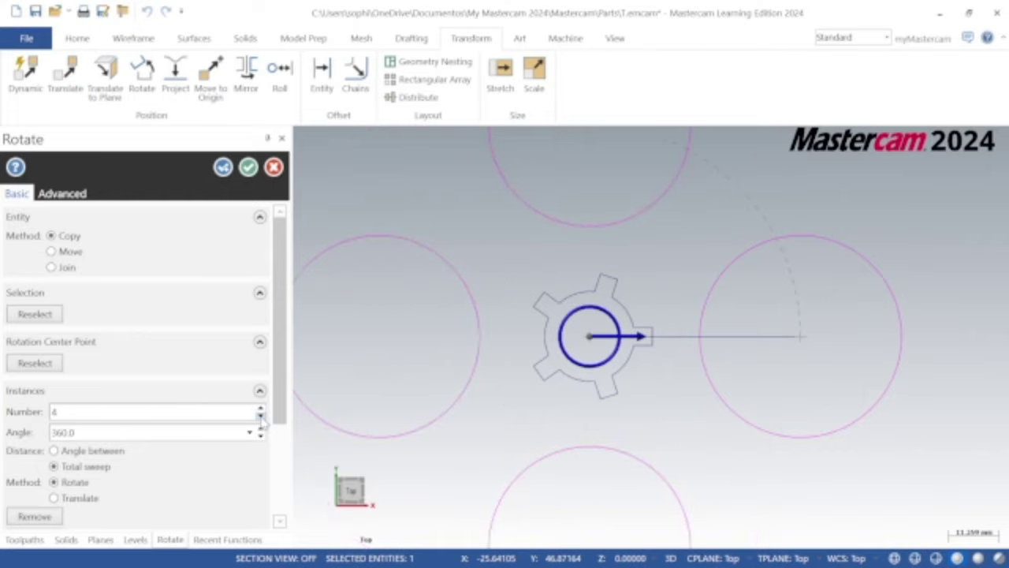
pyautogui.click(261, 417)
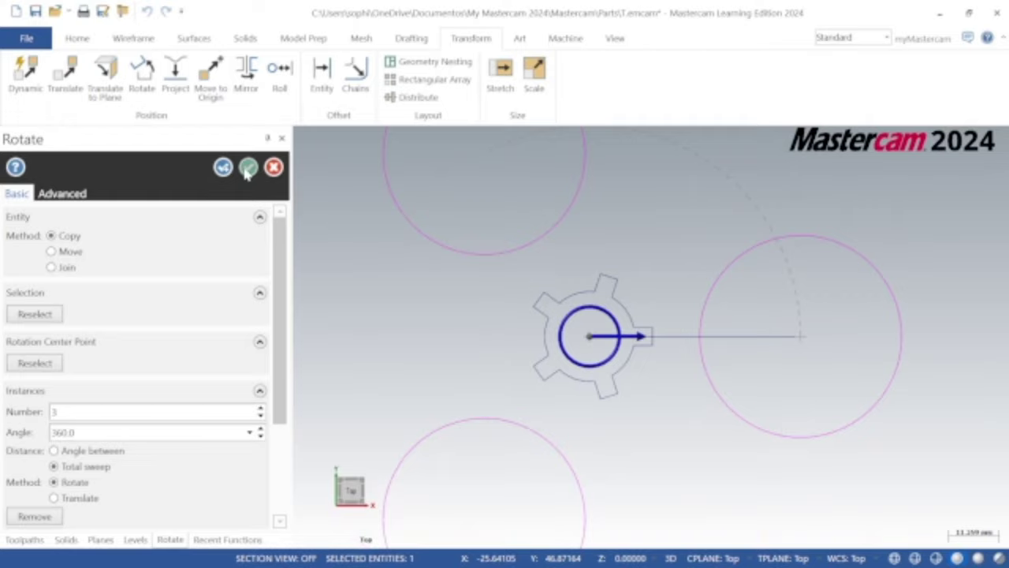
pyautogui.click(247, 168)
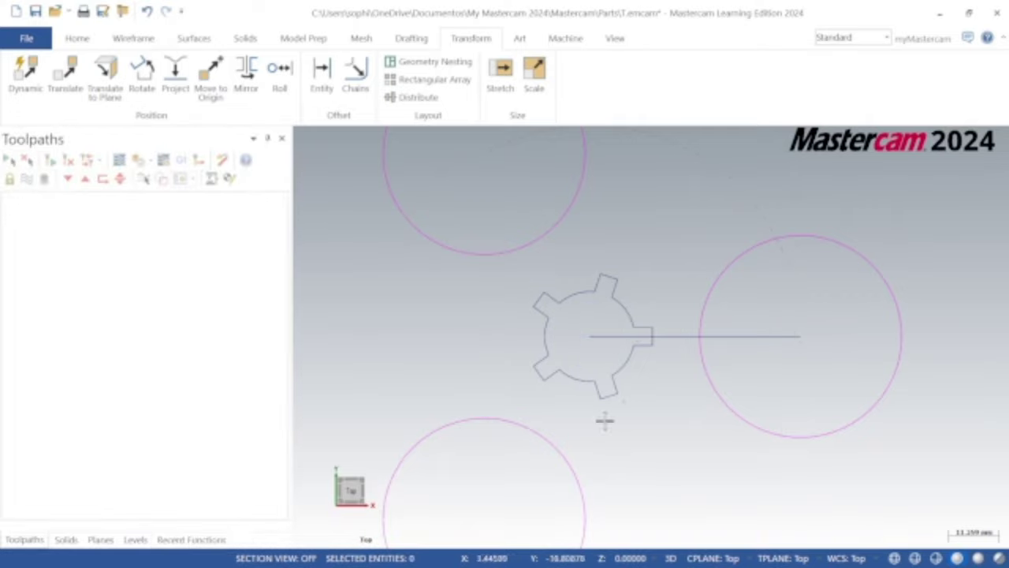
# Draw two more 45 mm circles, one around the tabbed circle's centre and one between the upper and right circles at about X 20.84, Y 36.04
pyautogui.scroll(-3, 522, 404)
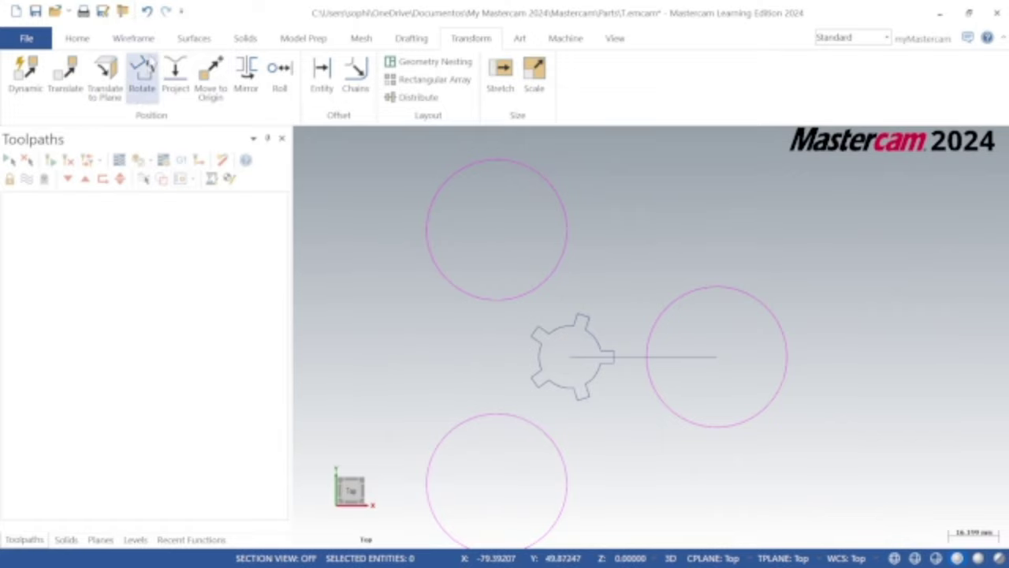
pyautogui.click(133, 38)
pyautogui.click(266, 75)
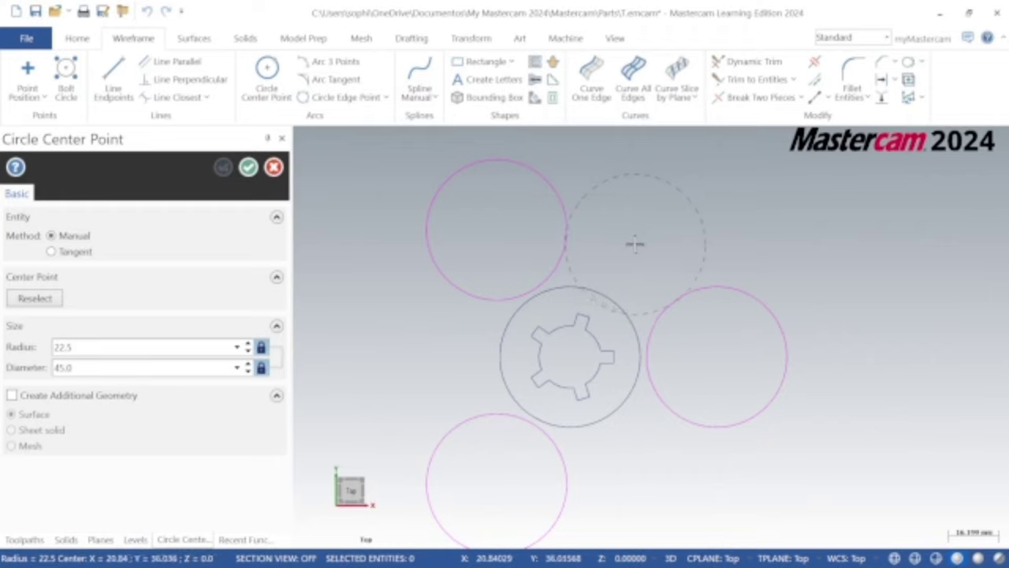
pyautogui.click(634, 244)
pyautogui.click(247, 169)
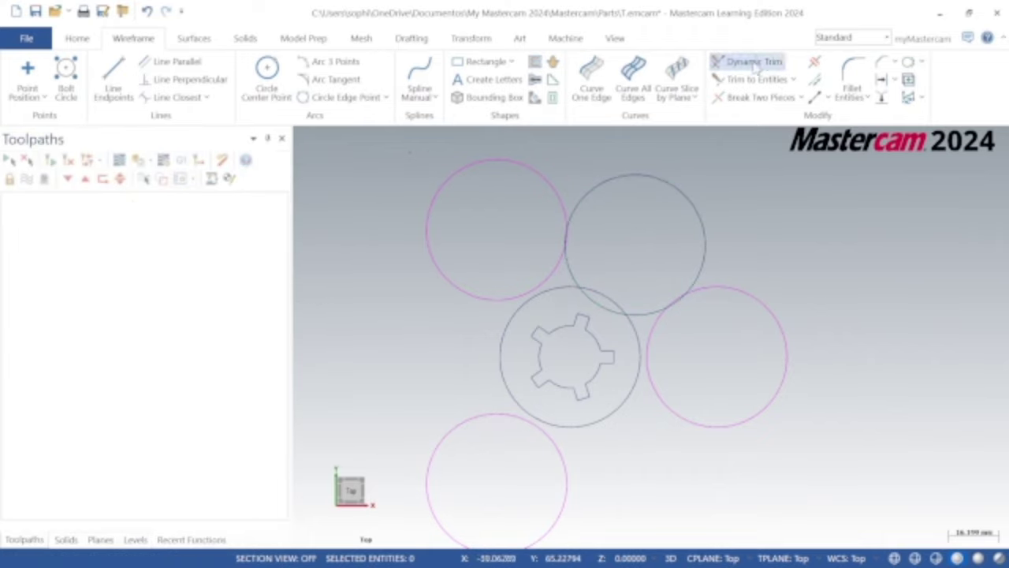
# Trim away the outer part of the circle between the upper and right circles with Dynamic Trim, keeping its inner connecting arc
pyautogui.click(749, 62)
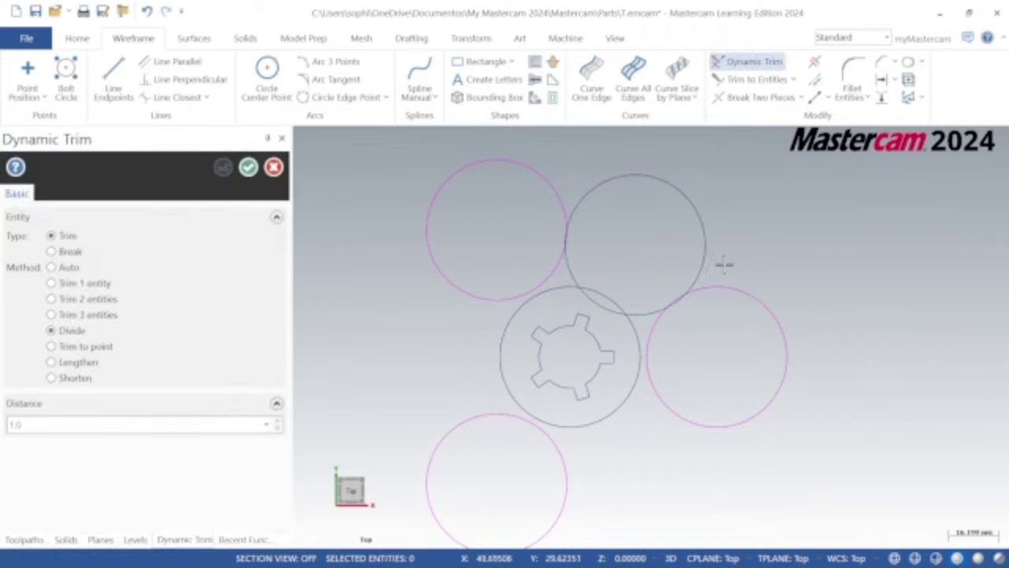
pyautogui.click(692, 218)
pyautogui.click(148, 12)
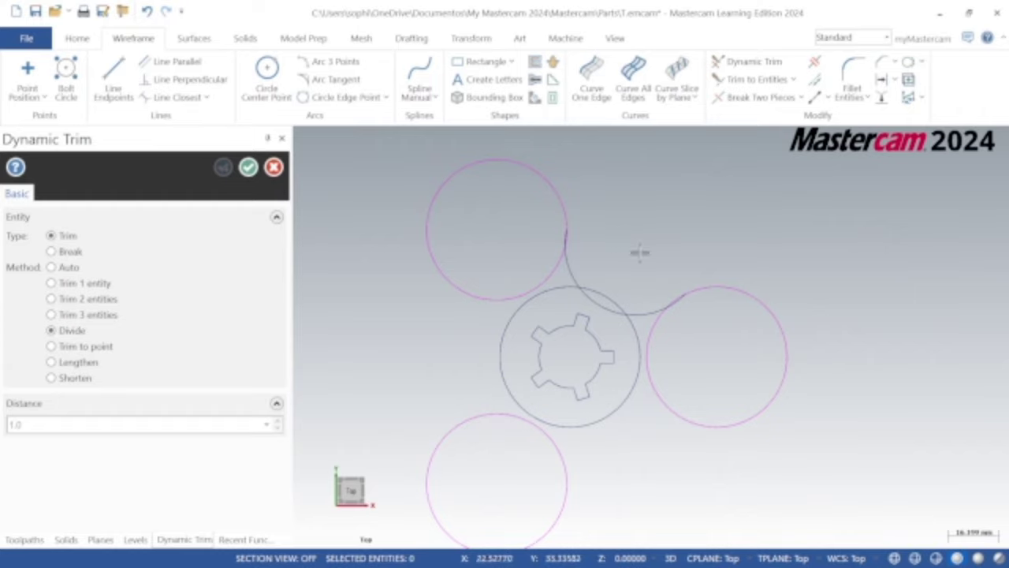
# Try to trim the connecting arc inside the central 45 mm circle and cut that circle down to the section between the arc's ends
pyautogui.click(602, 309)
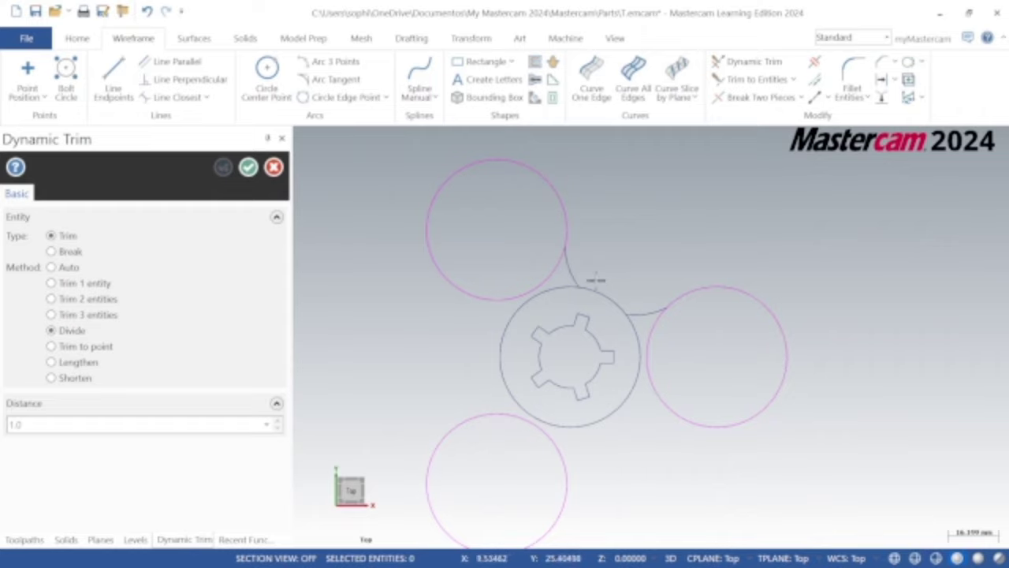
pyautogui.click(504, 323)
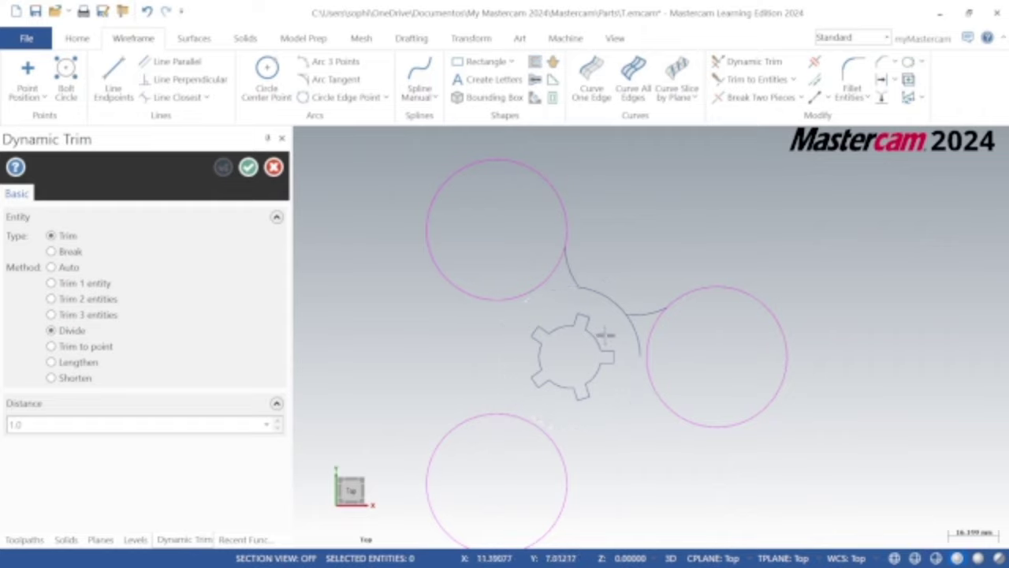
pyautogui.click(633, 335)
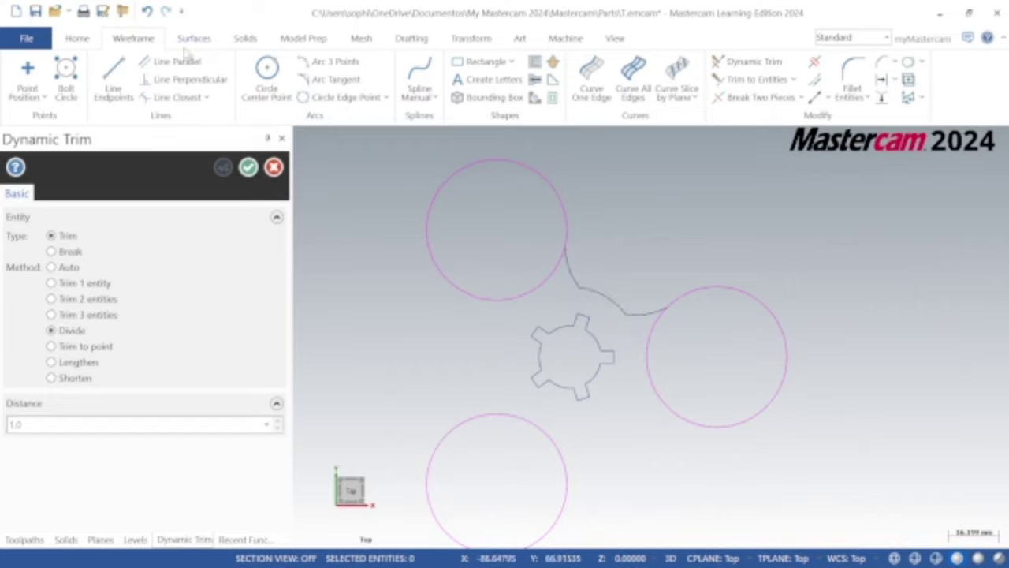
# Undo the trims of the central 45 mm circle and the connecting arc
pyautogui.click(267, 75)
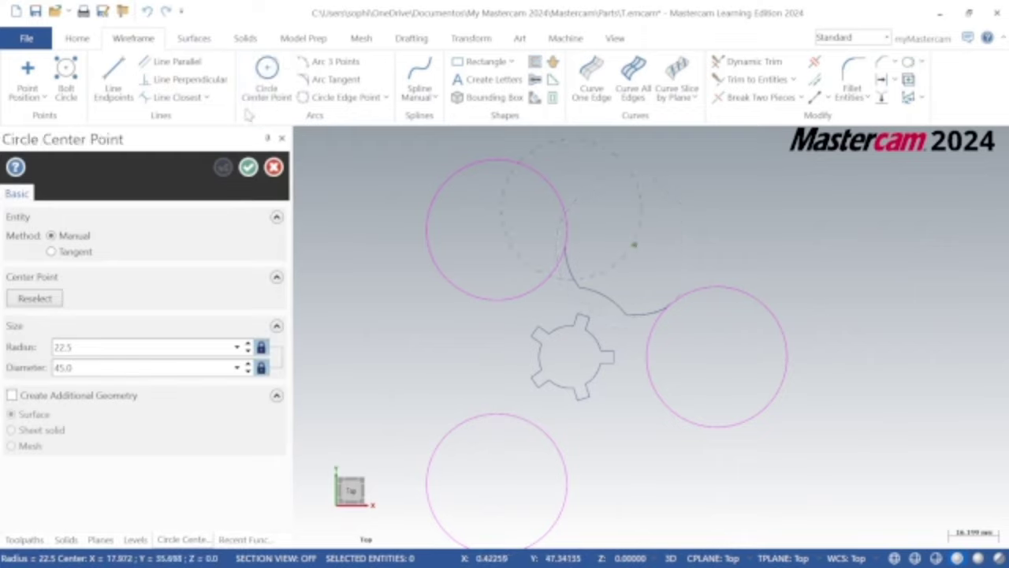
pyautogui.press('Escape')
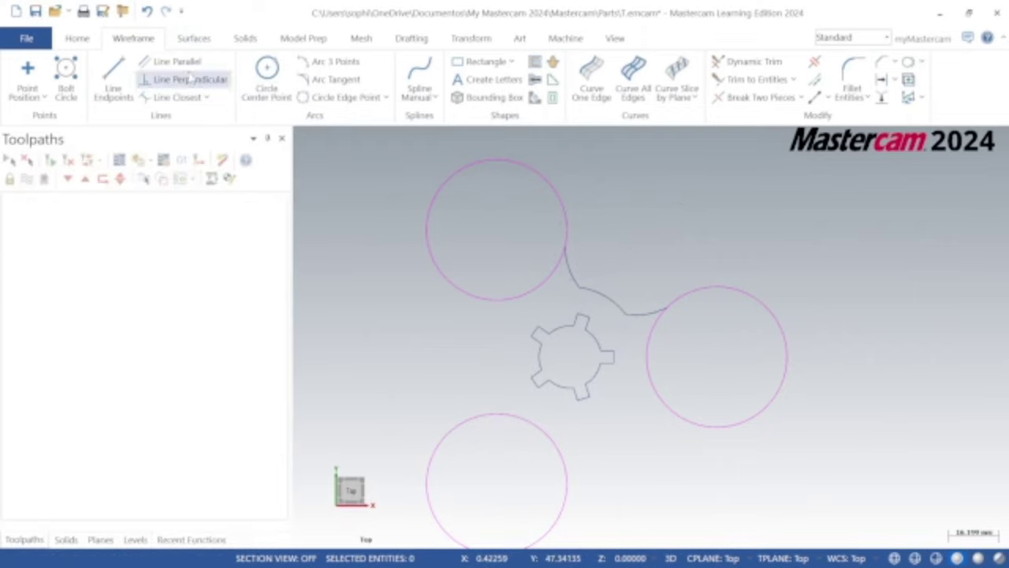
pyautogui.click(148, 11)
pyautogui.click(148, 11)
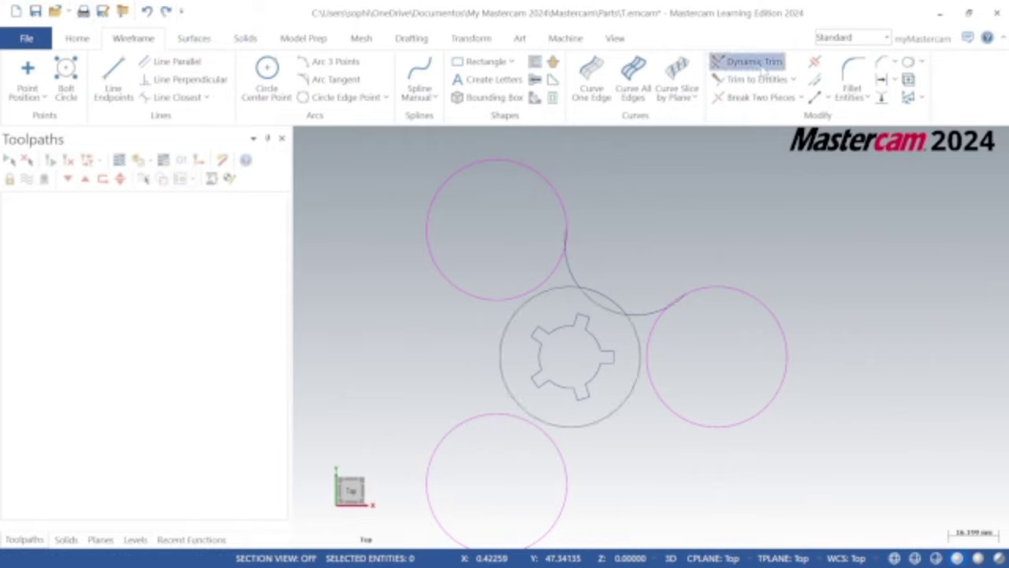
# Trim the connecting arc's ends at the adjacent circles and rotate-copy it around the centre with 3 instances over a 360-degree total sweep
pyautogui.click(749, 61)
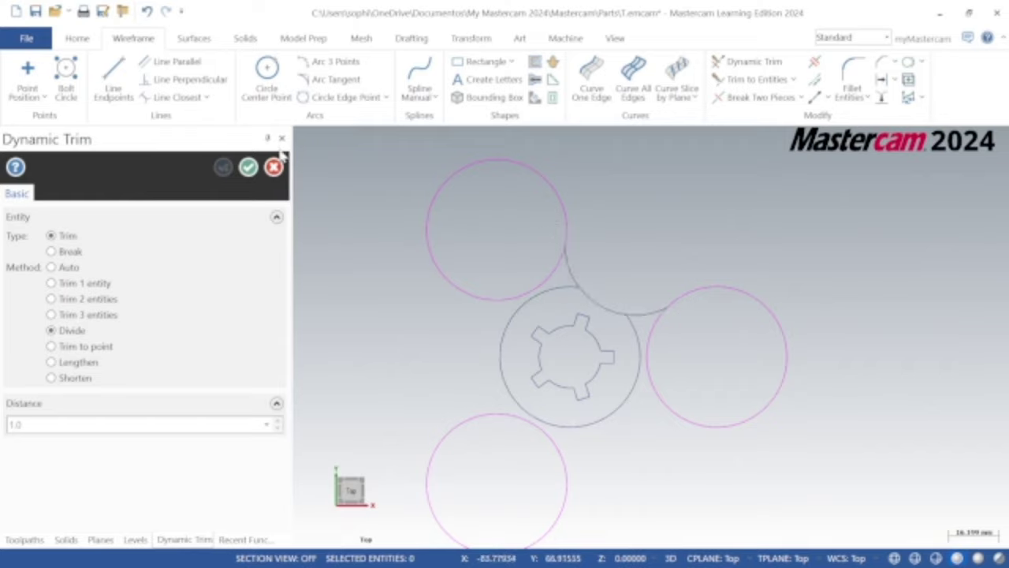
pyautogui.click(249, 166)
pyautogui.click(567, 273)
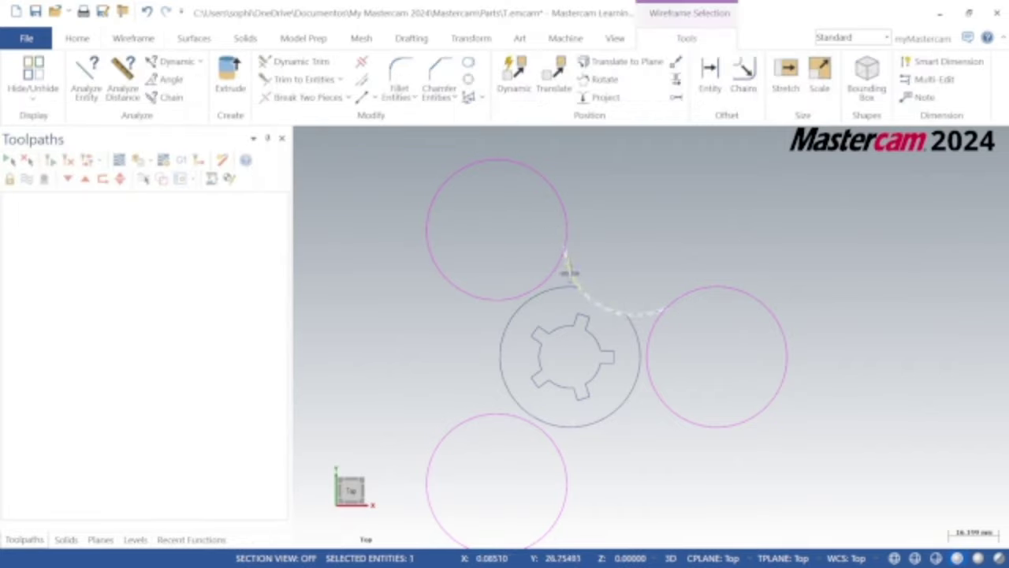
pyautogui.click(473, 38)
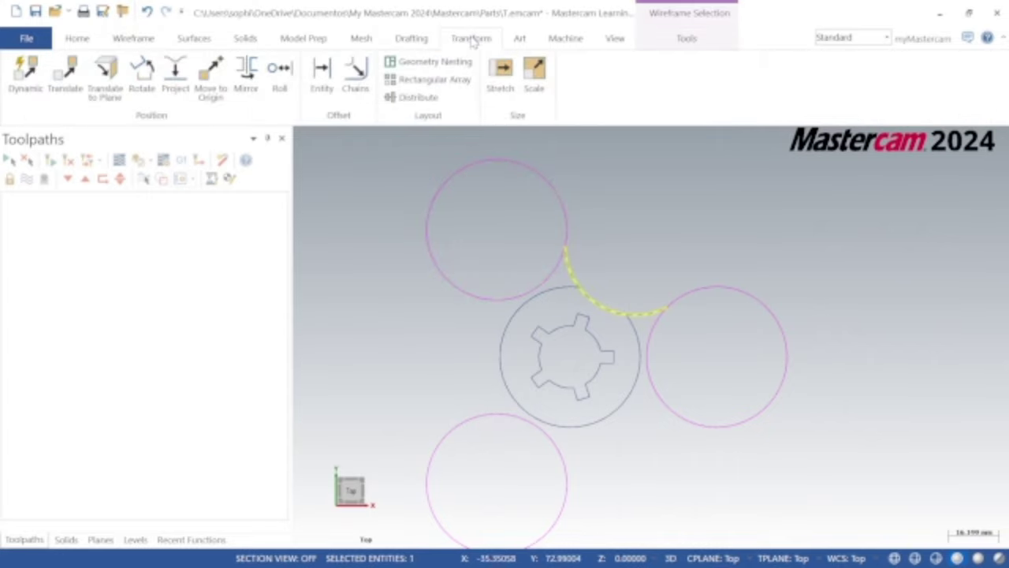
pyautogui.click(143, 73)
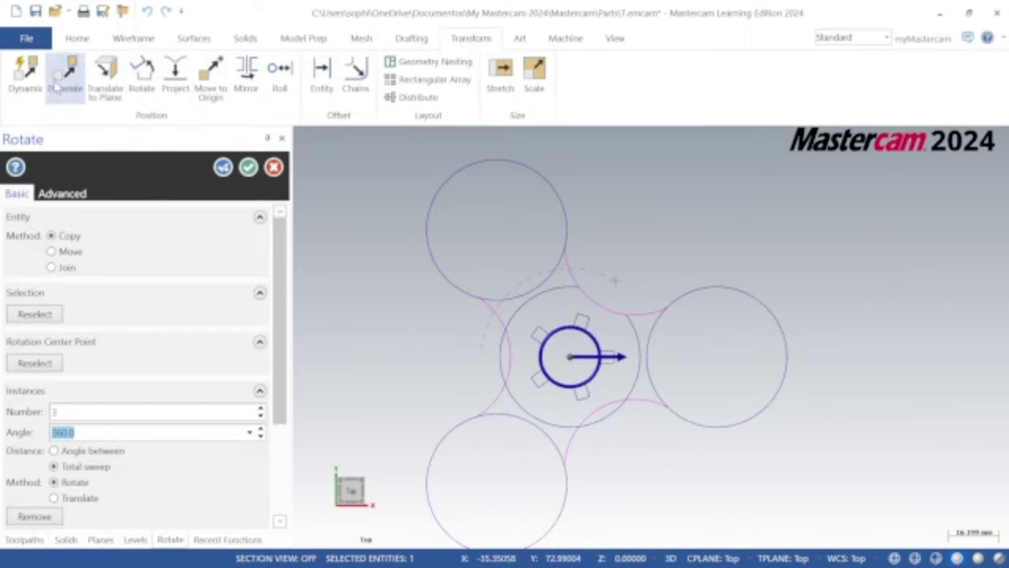
pyautogui.press('Escape')
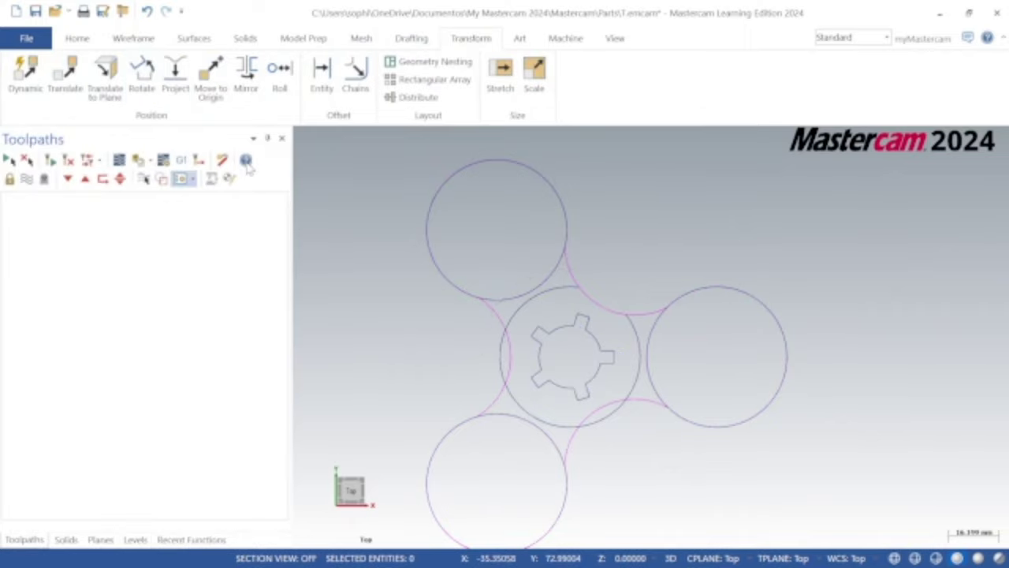
# Trim away the central 45 mm circle and the inner arcs of the three outer circles to form one continuous three-lobed outline
pyautogui.click(133, 38)
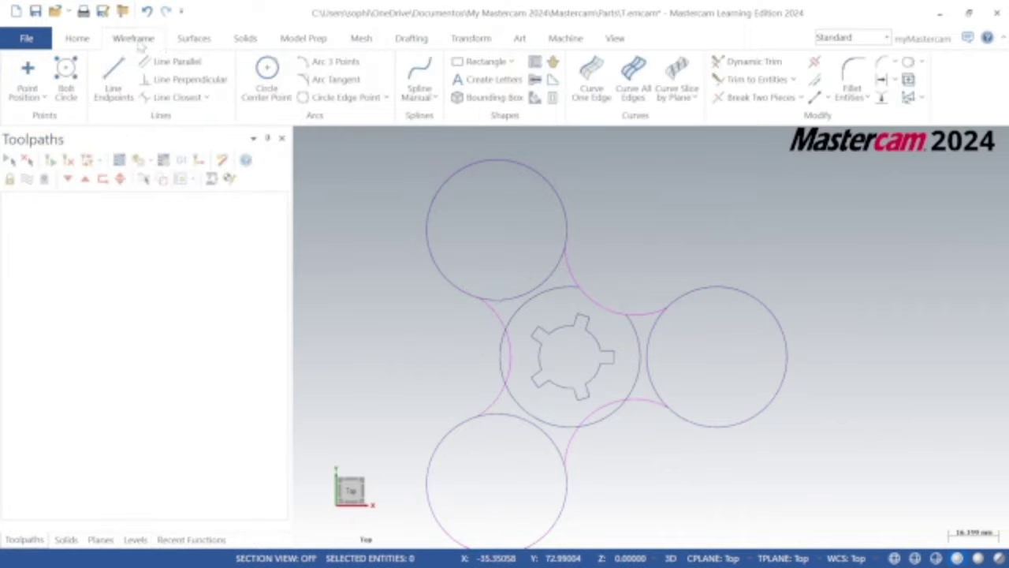
pyautogui.click(745, 62)
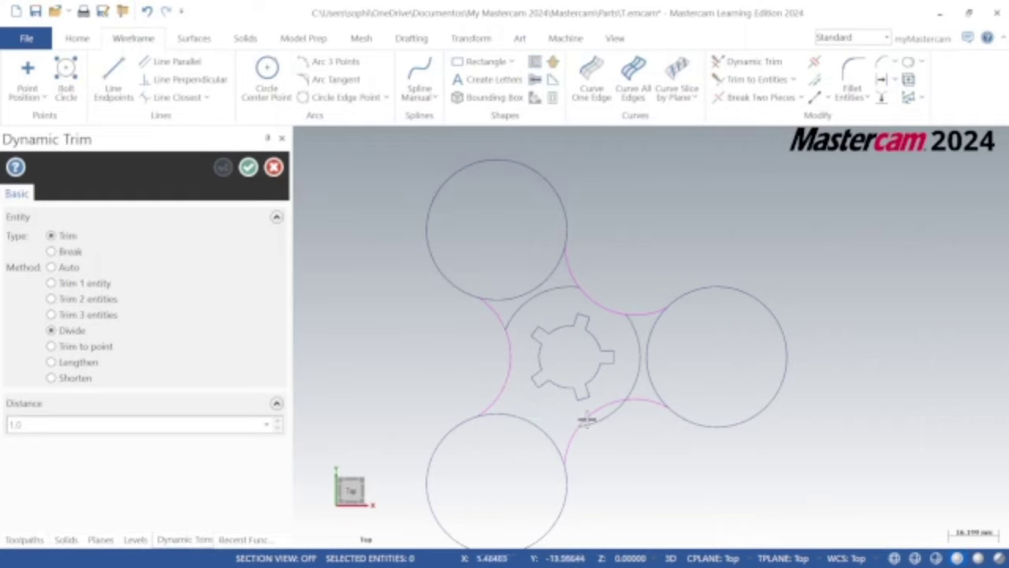
pyautogui.click(635, 360)
pyautogui.click(548, 296)
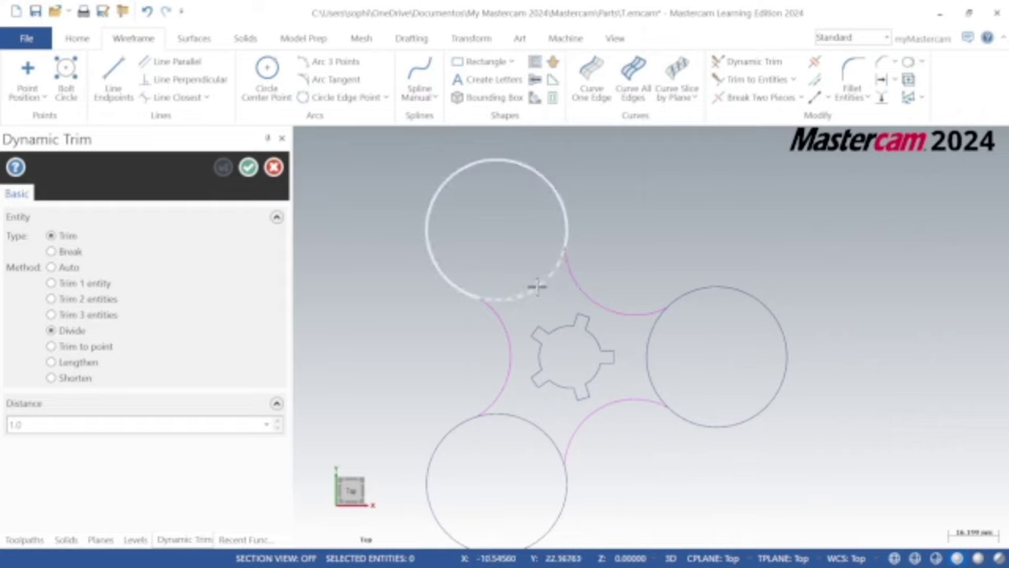
pyautogui.click(536, 286)
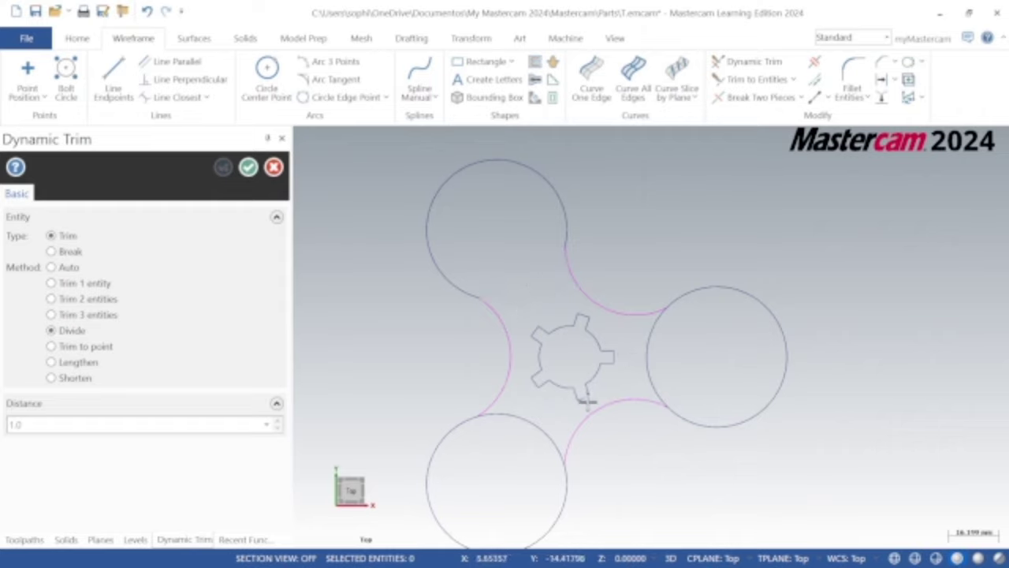
pyautogui.click(644, 361)
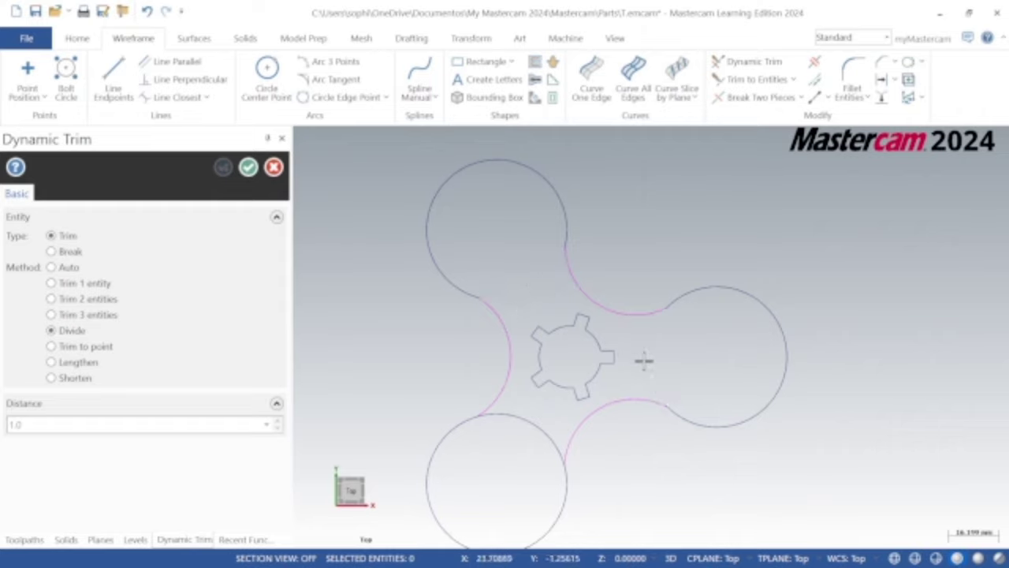
pyautogui.click(533, 418)
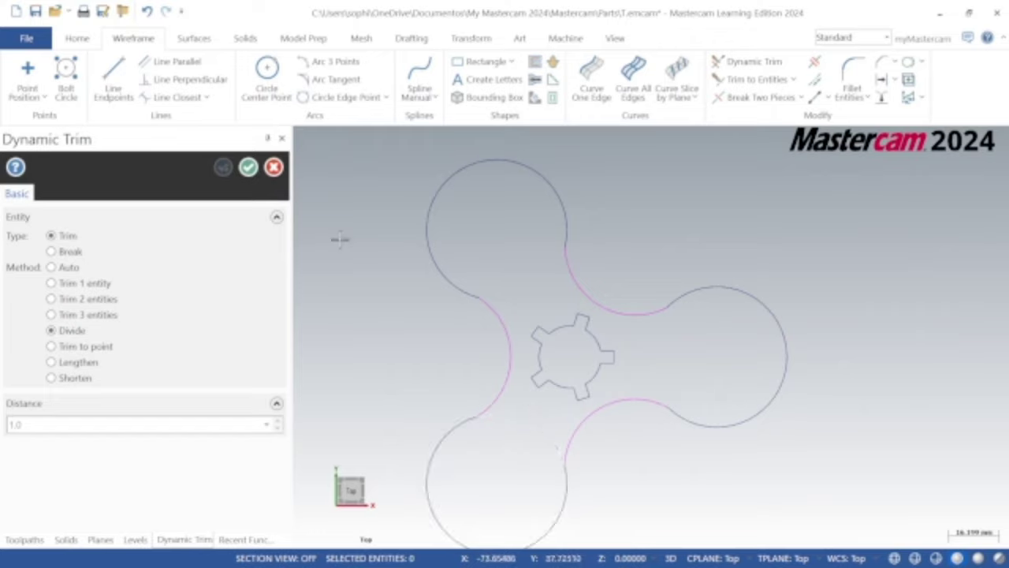
pyautogui.click(249, 167)
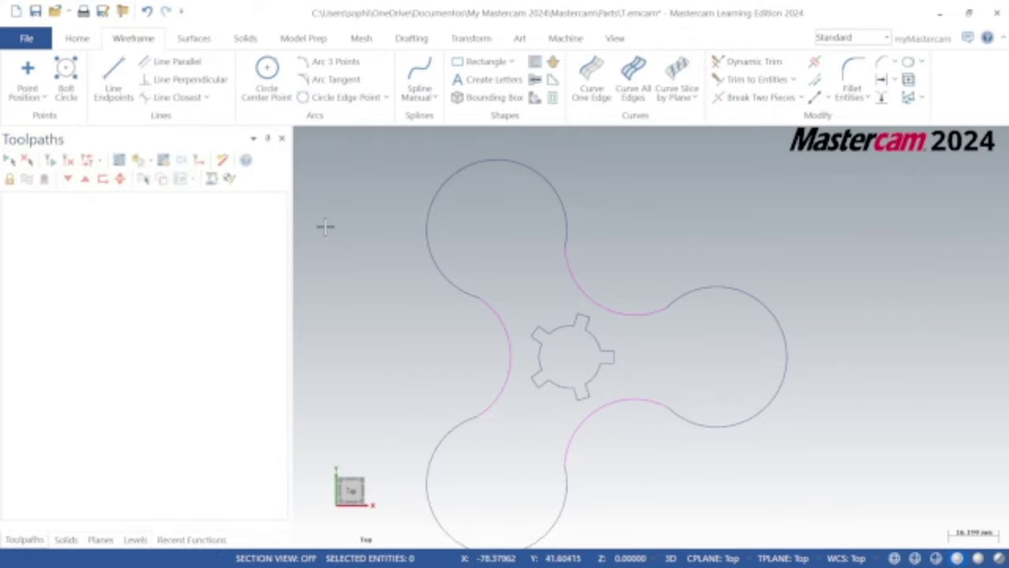
# Start a solid extrusion that creates a body and chain the complete three-lobed outline as its profile
pyautogui.click(614, 40)
pyautogui.click(188, 62)
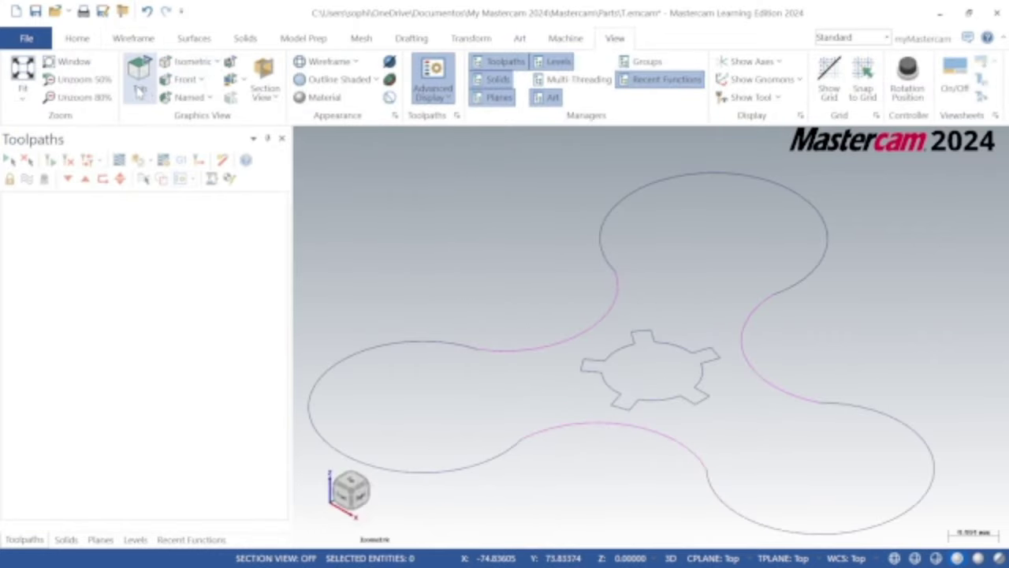
pyautogui.click(237, 41)
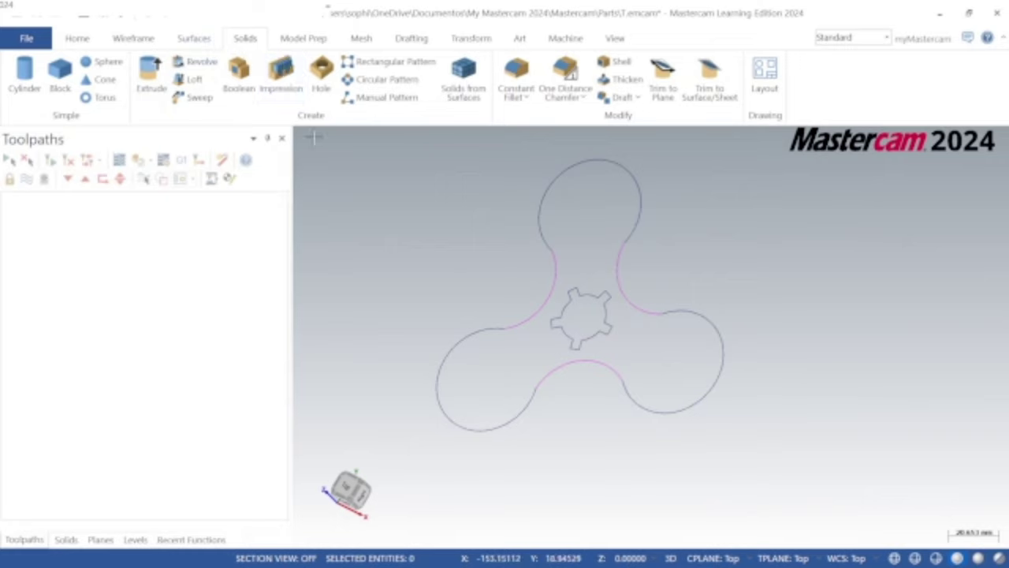
pyautogui.click(151, 75)
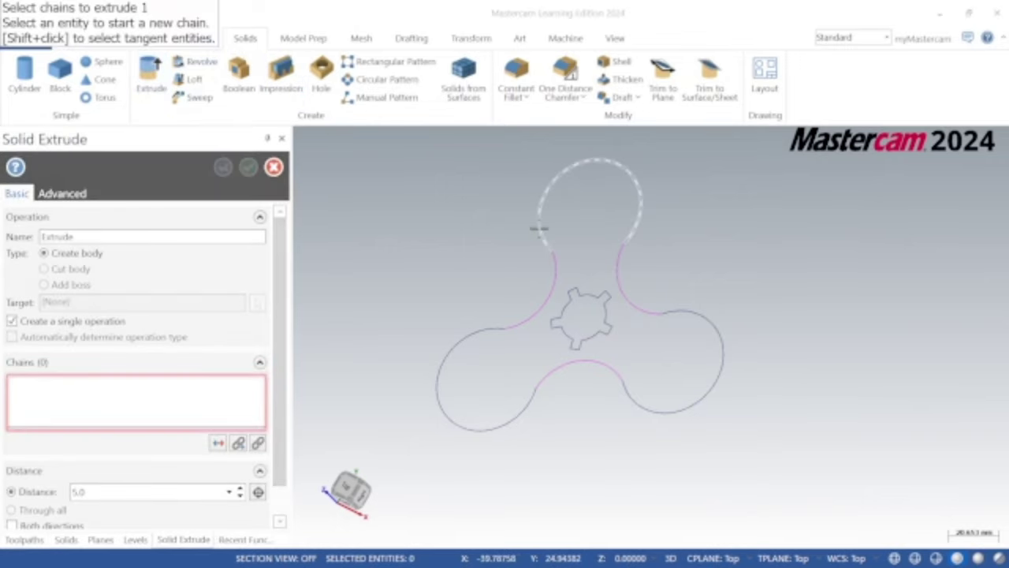
pyautogui.click(539, 230)
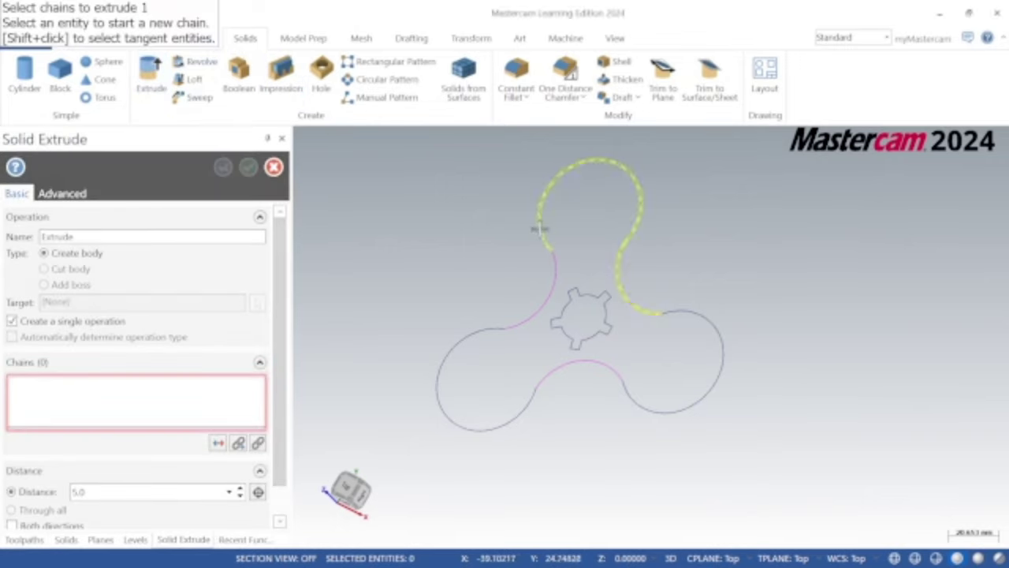
pyautogui.click(592, 357)
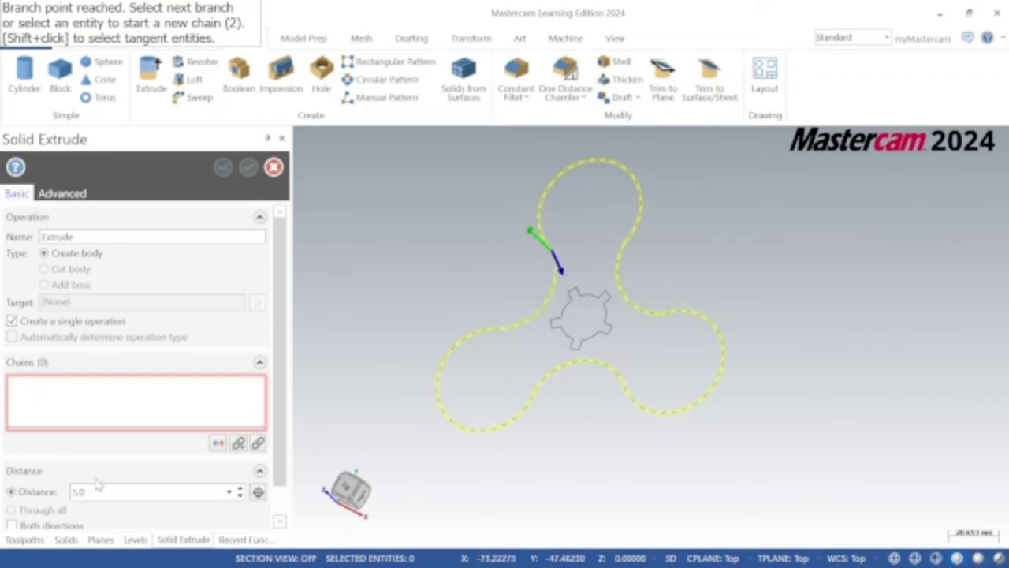
pyautogui.press('Return')
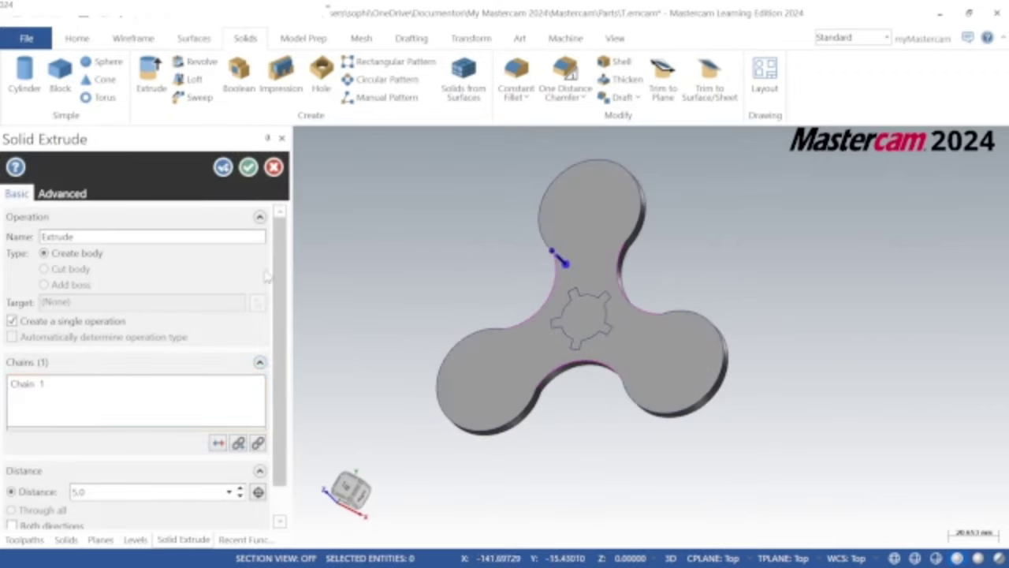
# Set the extrusion distance to 150 mm and create the three-lobed solid body
pyautogui.click(611, 38)
pyautogui.click(188, 62)
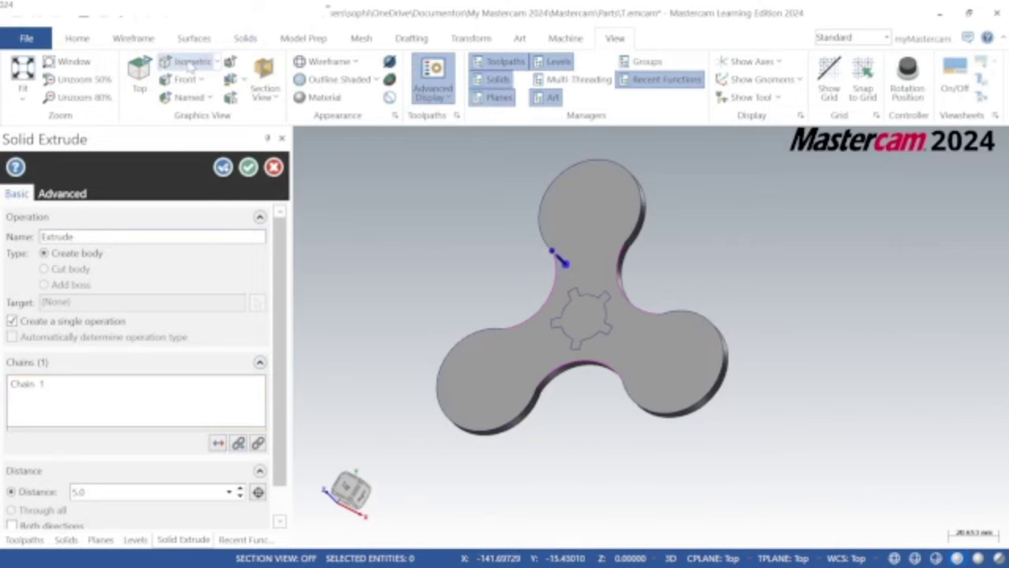
pyautogui.scroll(-3, 474, 259)
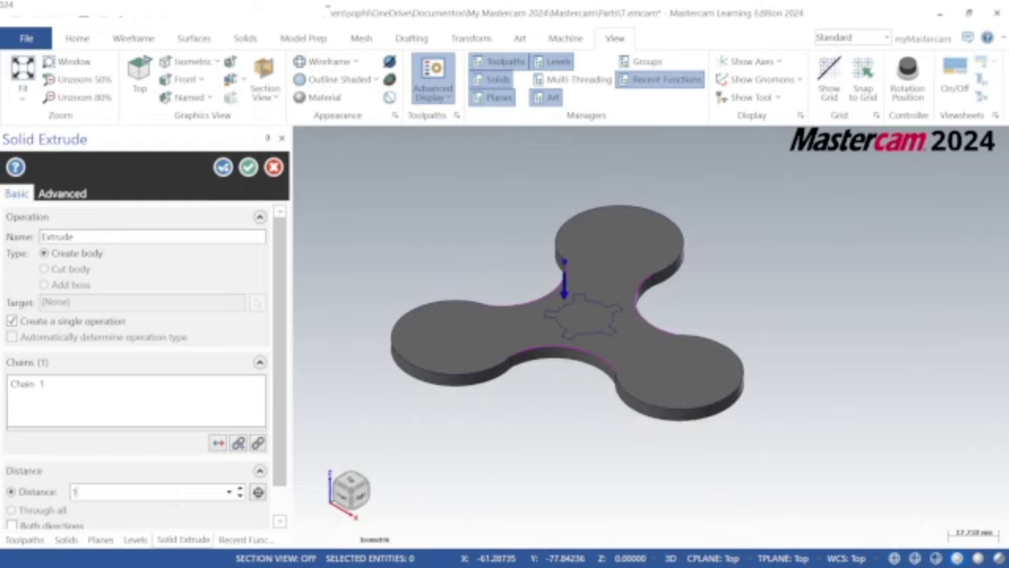
pyautogui.press('Return')
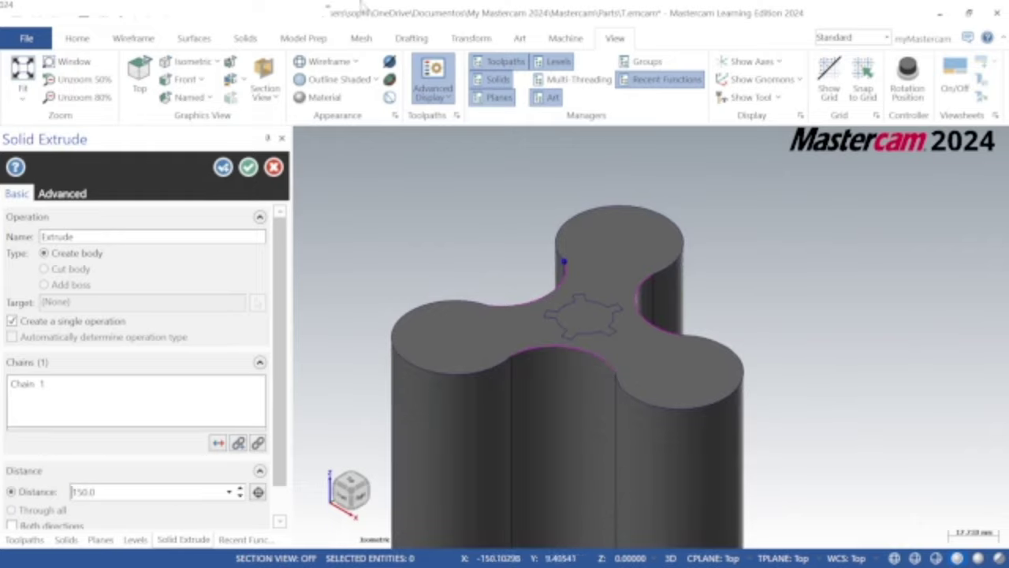
pyautogui.click(251, 168)
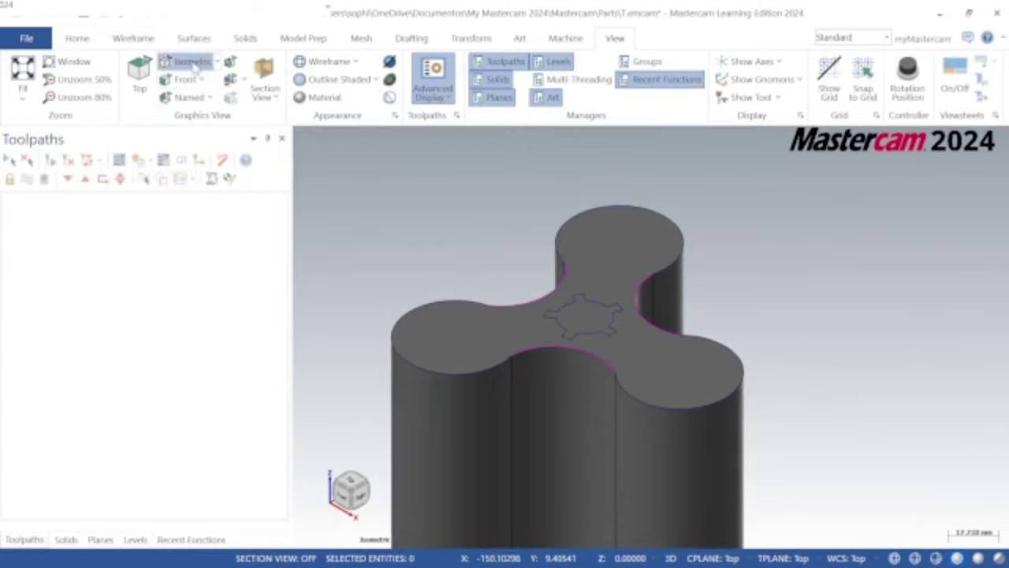
# Examine the extruded three-lobed body in the top, isometric, front and side views and fitted in full
pyautogui.click(150, 71)
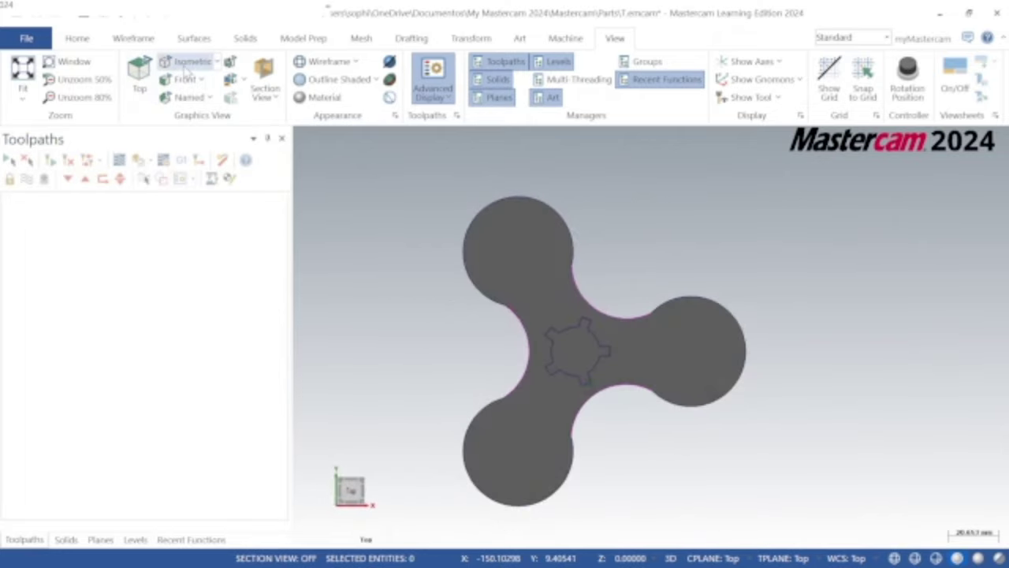
pyautogui.click(189, 61)
pyautogui.click(186, 79)
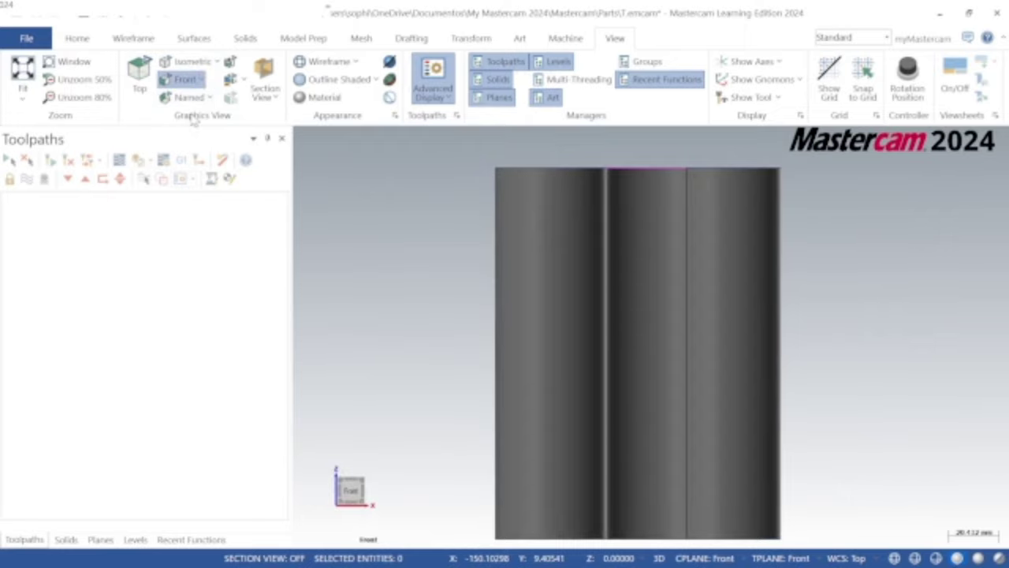
pyautogui.hotkey('alt', '3')
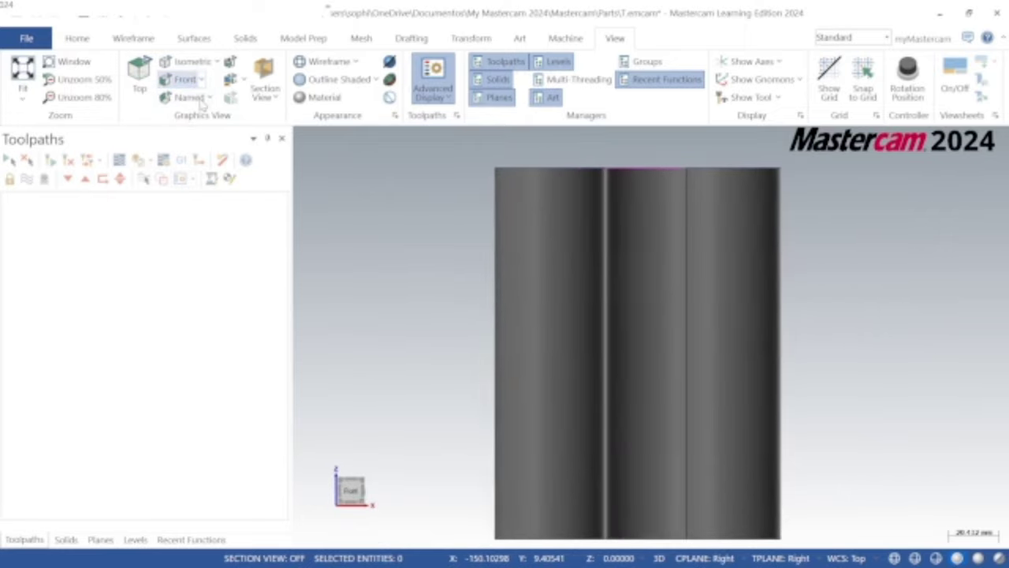
pyautogui.click(201, 84)
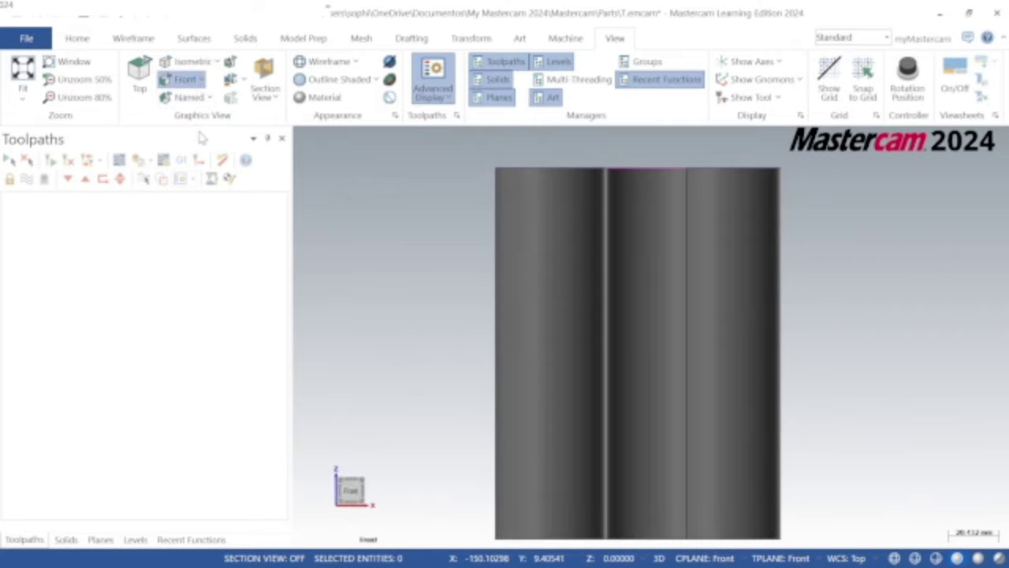
pyautogui.hotkey('alt', '6')
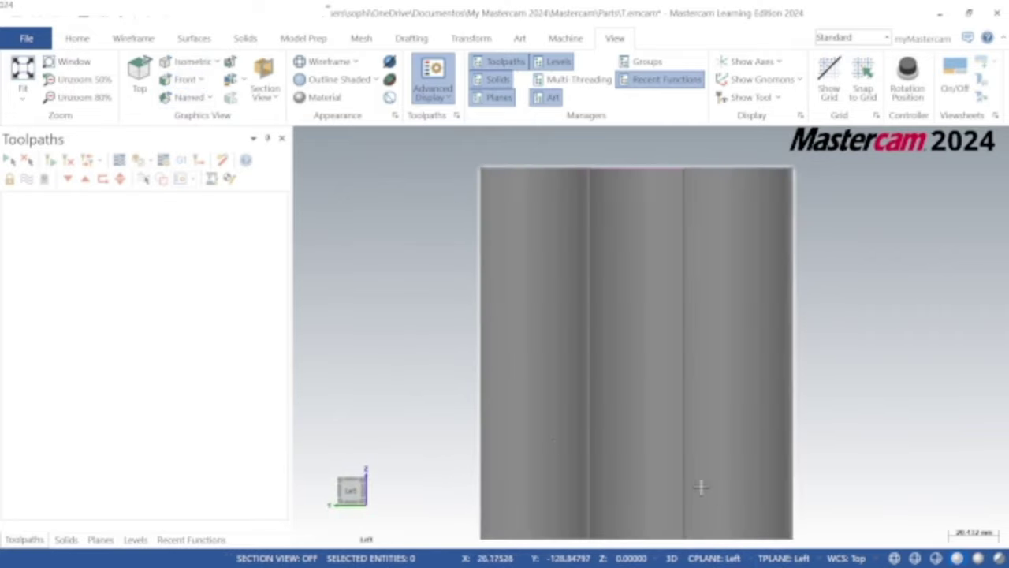
pyautogui.hotkey('alt', '7')
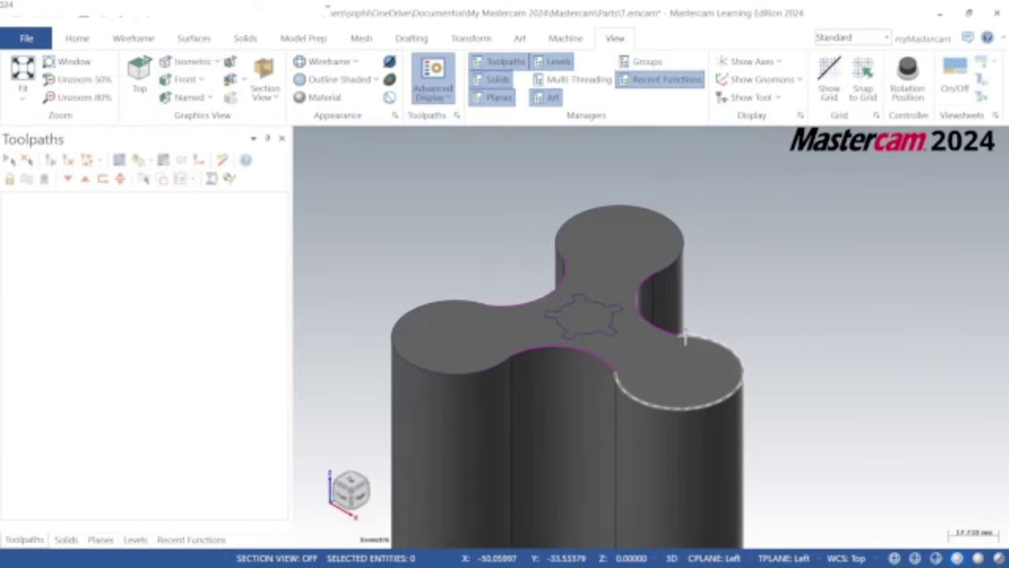
pyautogui.scroll(-2, 678, 327)
pyautogui.click(23, 69)
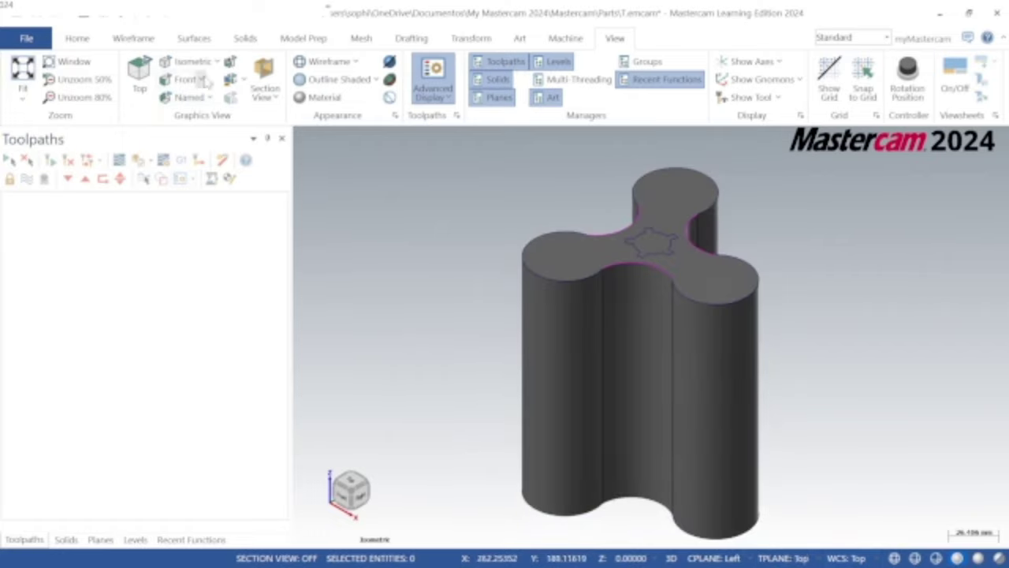
# Show the model as wireframe from the top and chain the closed five-tab central profile for a new solid extrusion
pyautogui.click(140, 73)
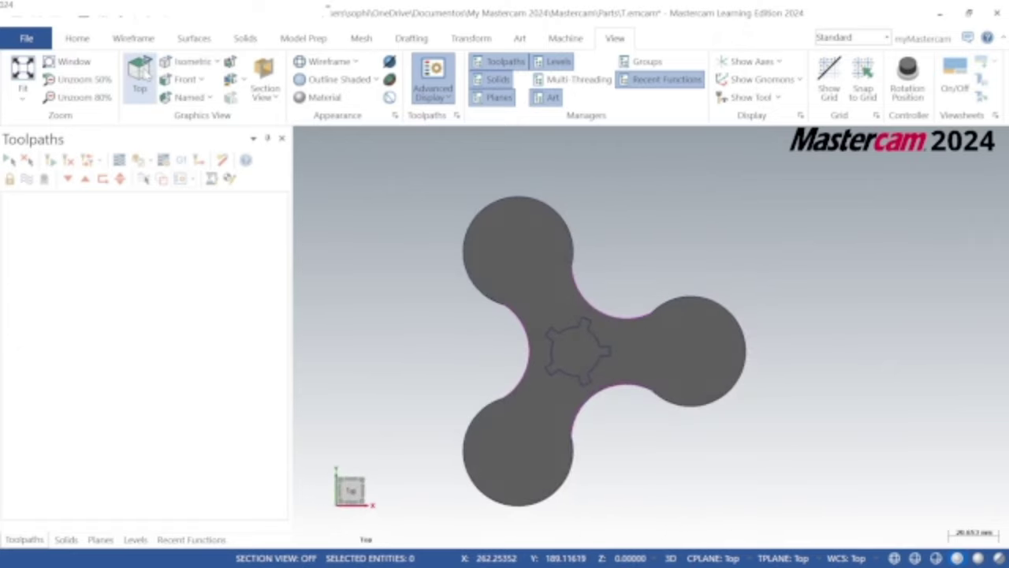
pyautogui.click(187, 62)
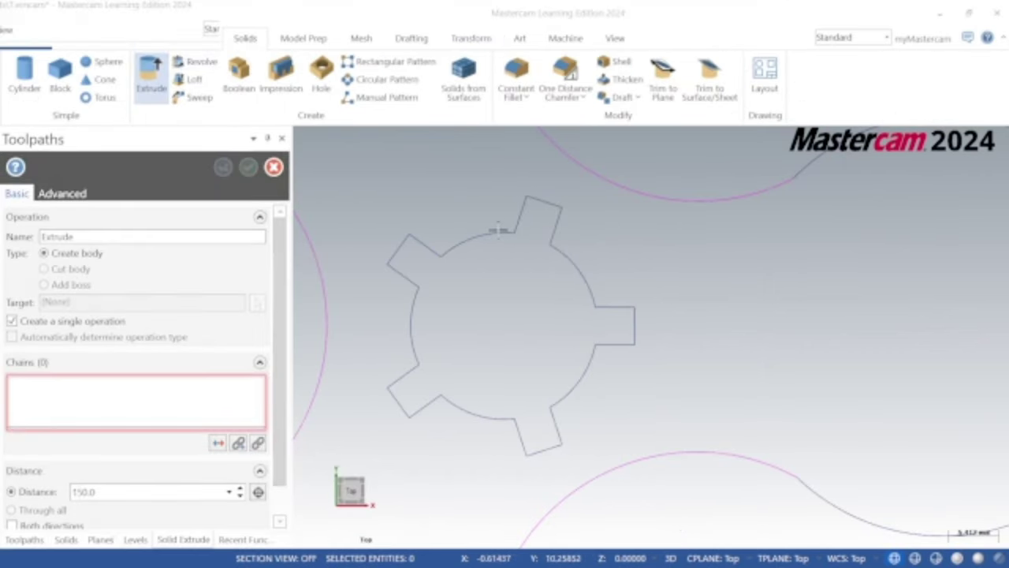
pyautogui.click(491, 231)
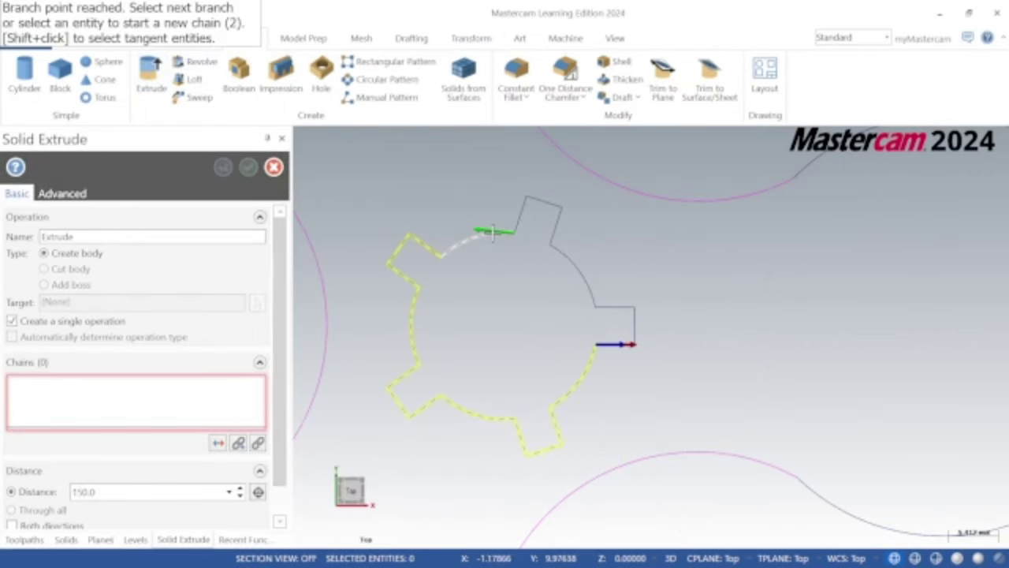
pyautogui.click(637, 329)
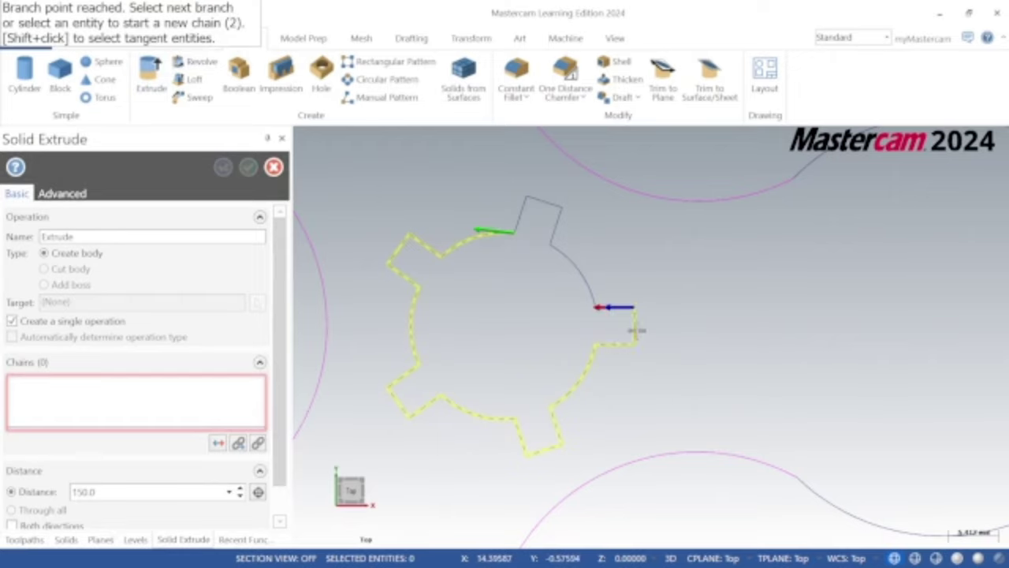
pyautogui.click(576, 248)
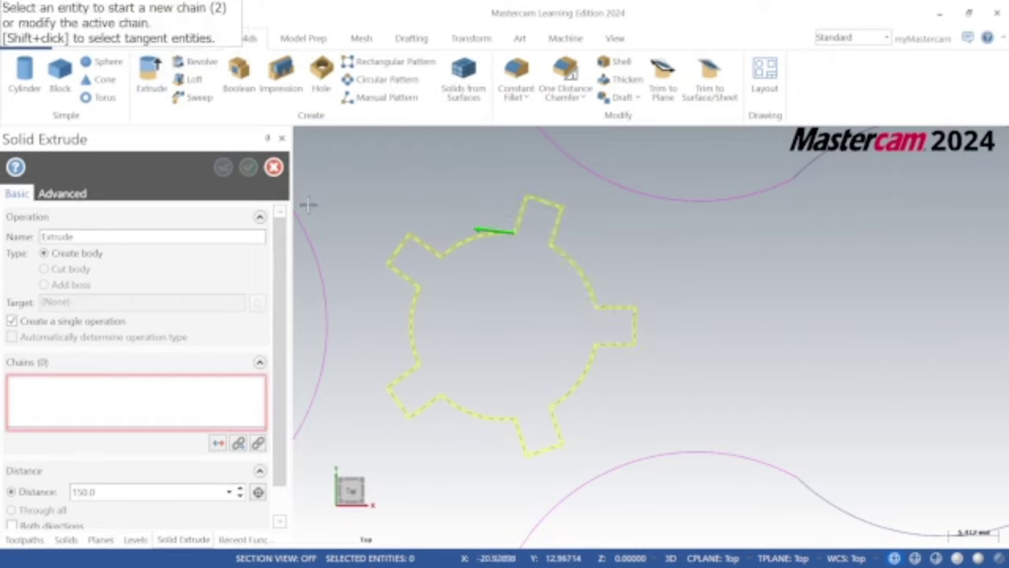
pyautogui.press('Return')
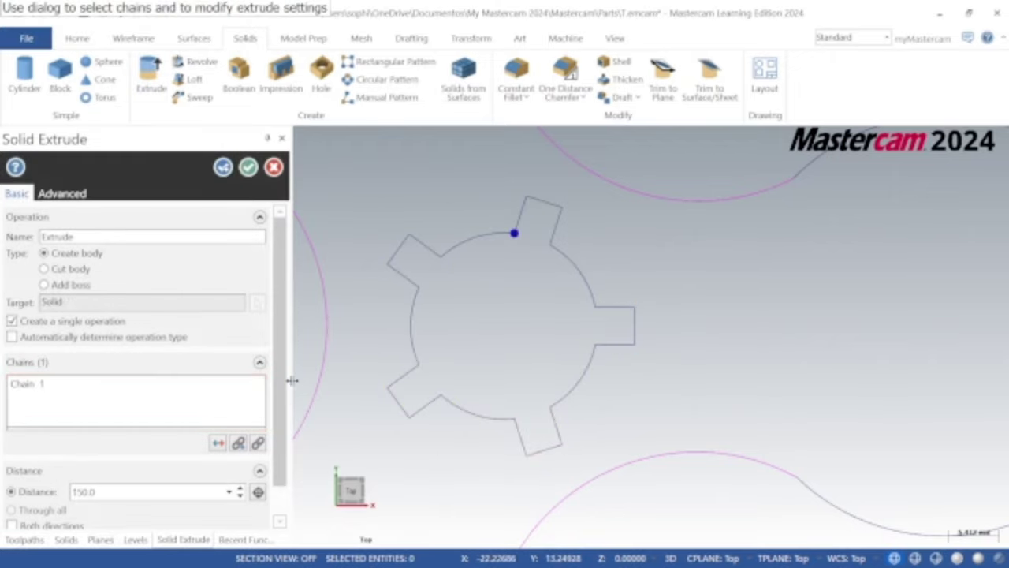
# Cut the five-tab profile out of the three-lobed solid as a Cut body extrusion of 150 mm, with the model shown outline shaded
pyautogui.scroll(-2, 451, 293)
pyautogui.scroll(-2, 451, 294)
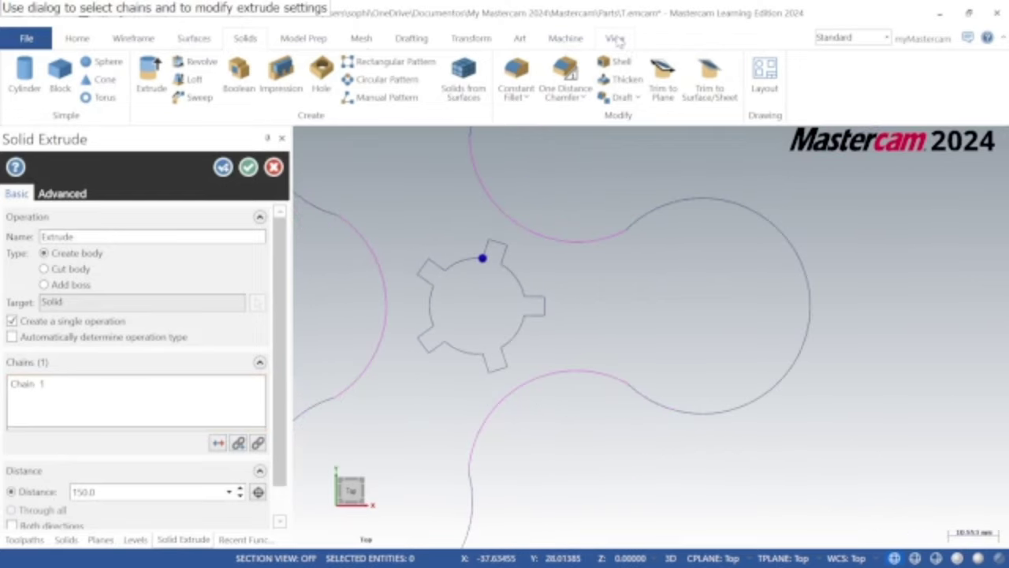
pyautogui.click(615, 38)
pyautogui.click(189, 62)
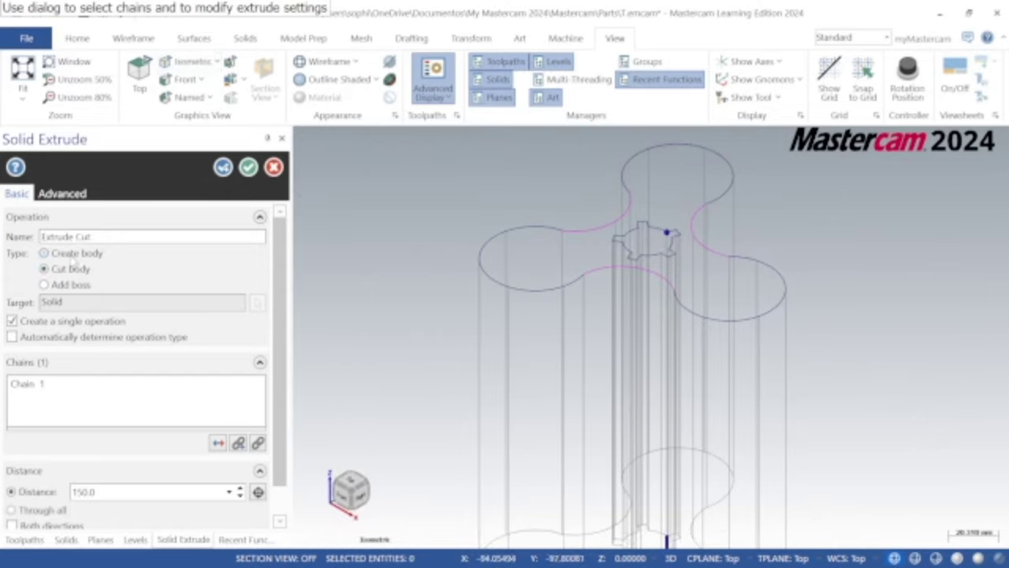
pyautogui.click(320, 79)
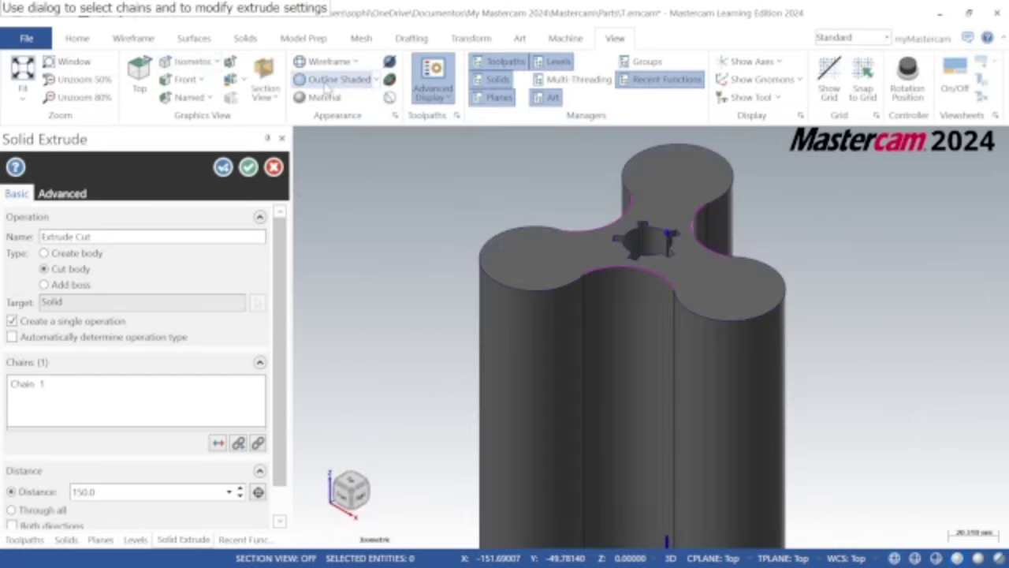
pyautogui.click(248, 167)
# Examine the finished solid and its five-tab opening from several angles, with and without material display, ending in the top view
pyautogui.scroll(-3, 465, 306)
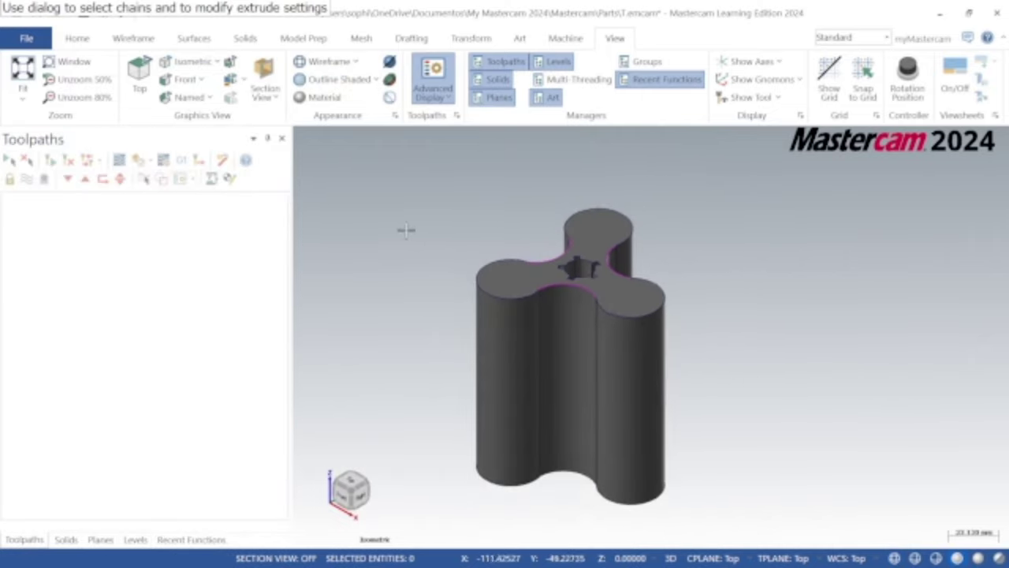
pyautogui.scroll(1, 361, 224)
pyautogui.scroll(1, 460, 249)
pyautogui.moveTo(676, 299); pyautogui.dragTo(491, 321, button='middle')
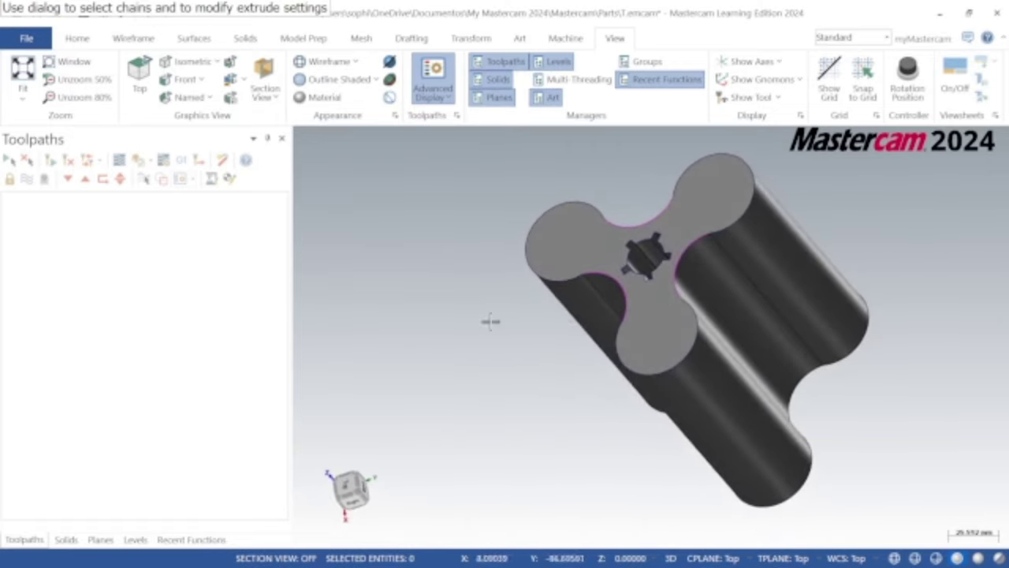
pyautogui.click(321, 98)
pyautogui.click(320, 98)
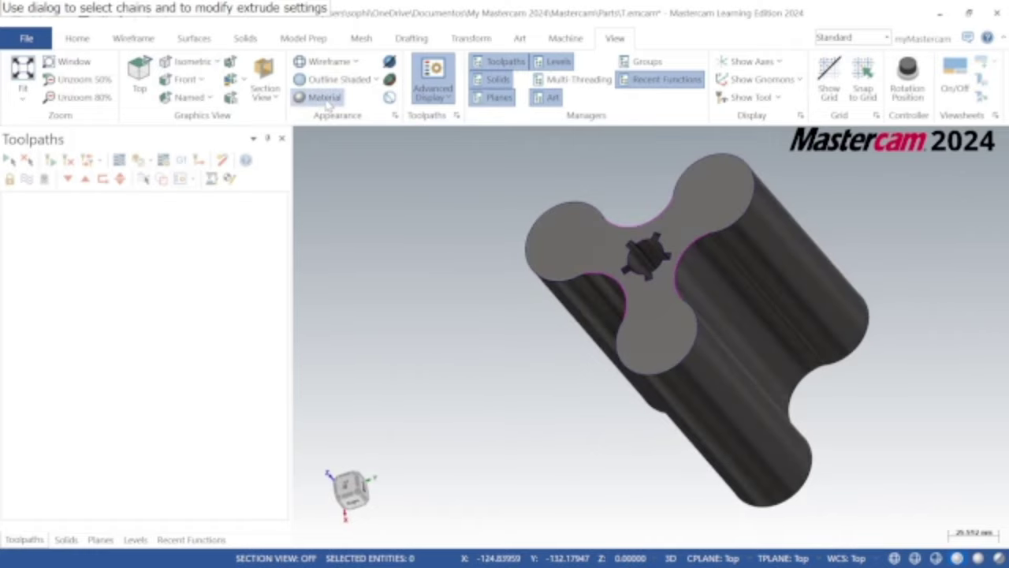
pyautogui.click(321, 98)
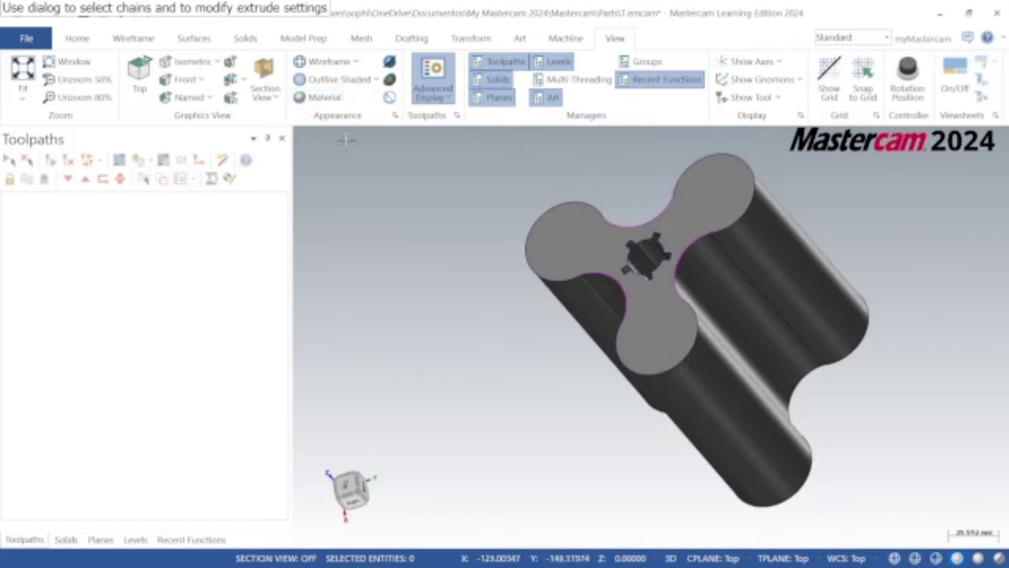
pyautogui.click(189, 61)
pyautogui.click(183, 79)
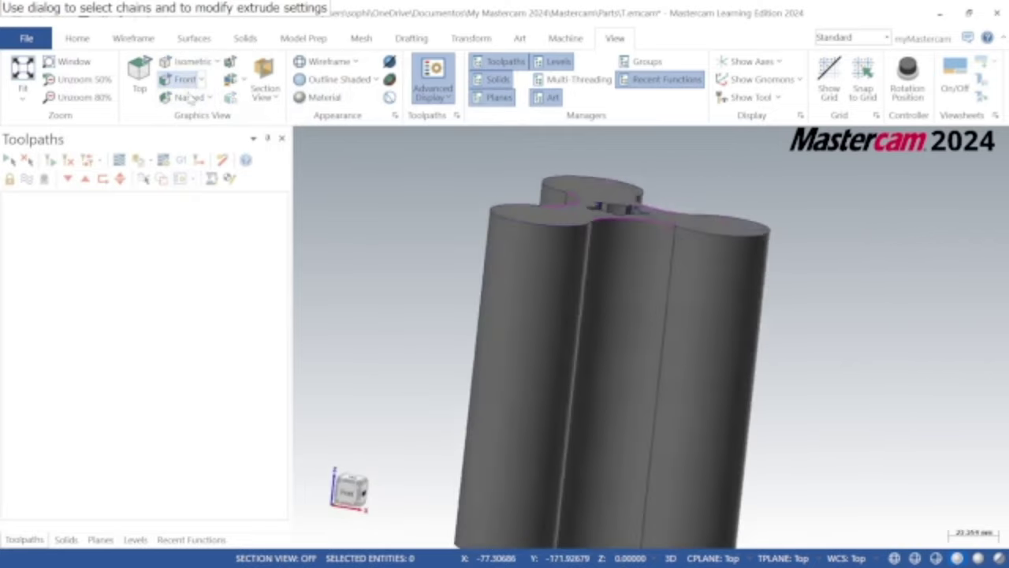
pyautogui.click(139, 75)
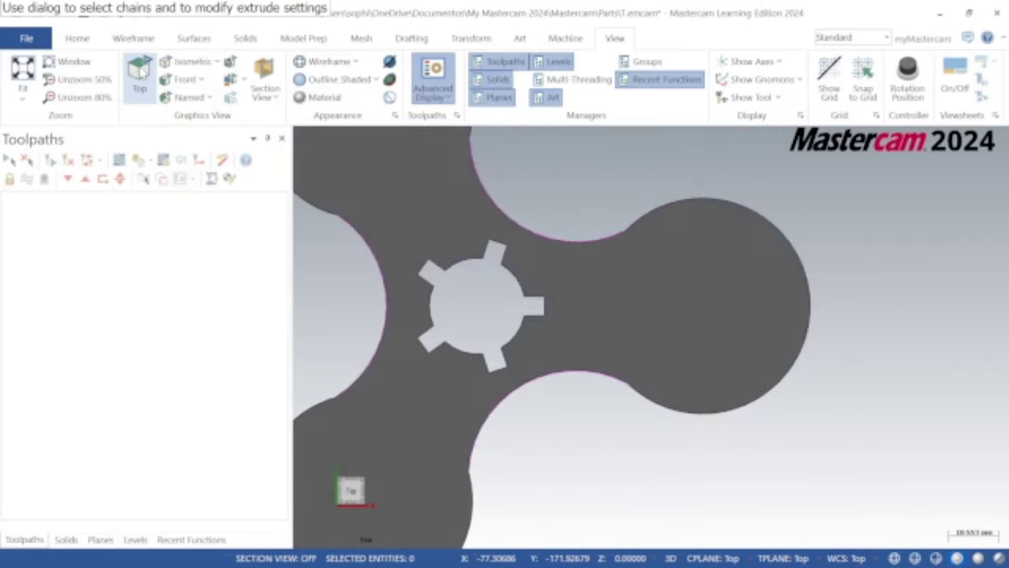